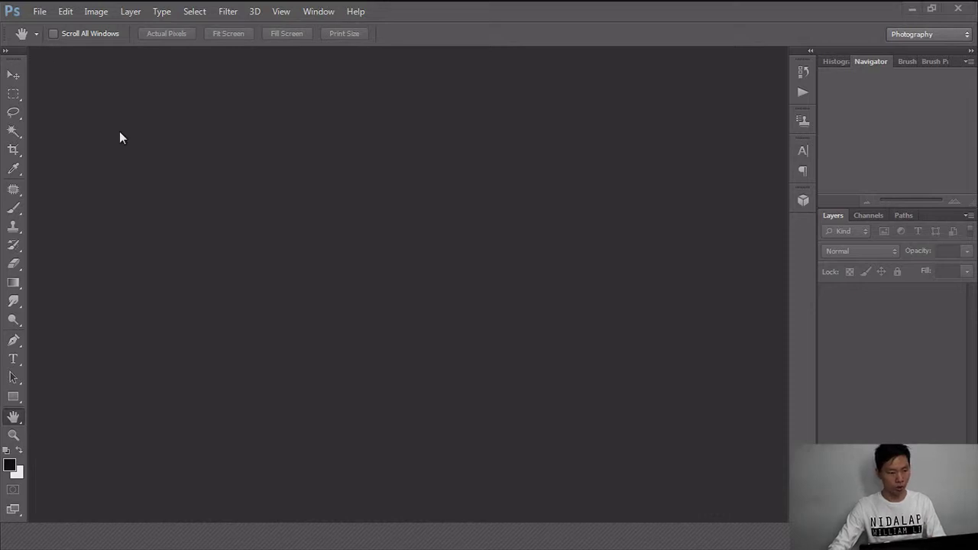
Open the photos 101.JPG and 102.JPG together.
click(38, 10)
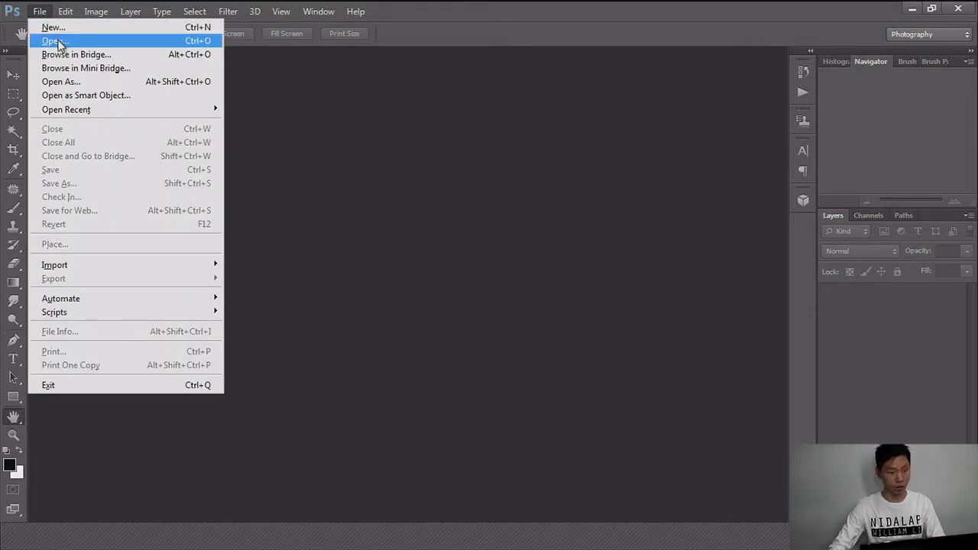
click(55, 40)
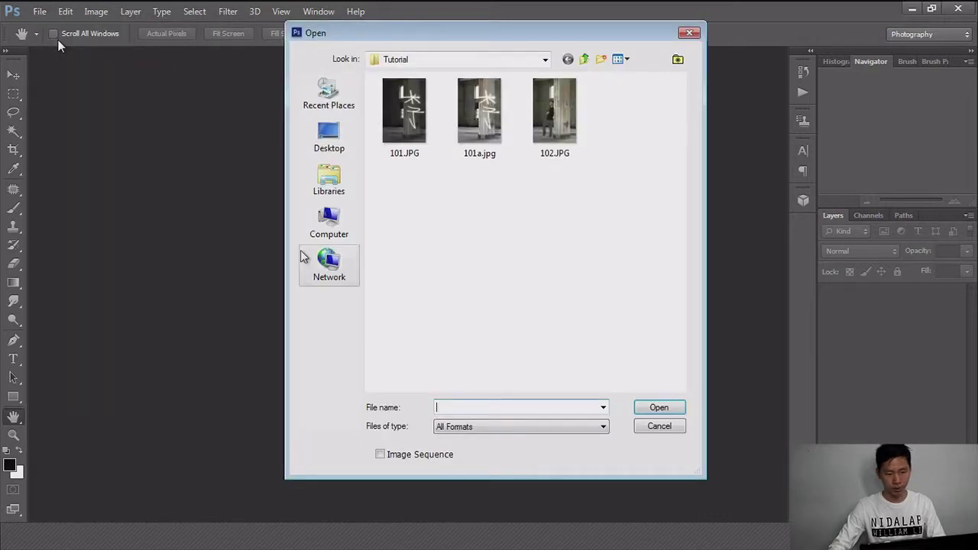
click(408, 131)
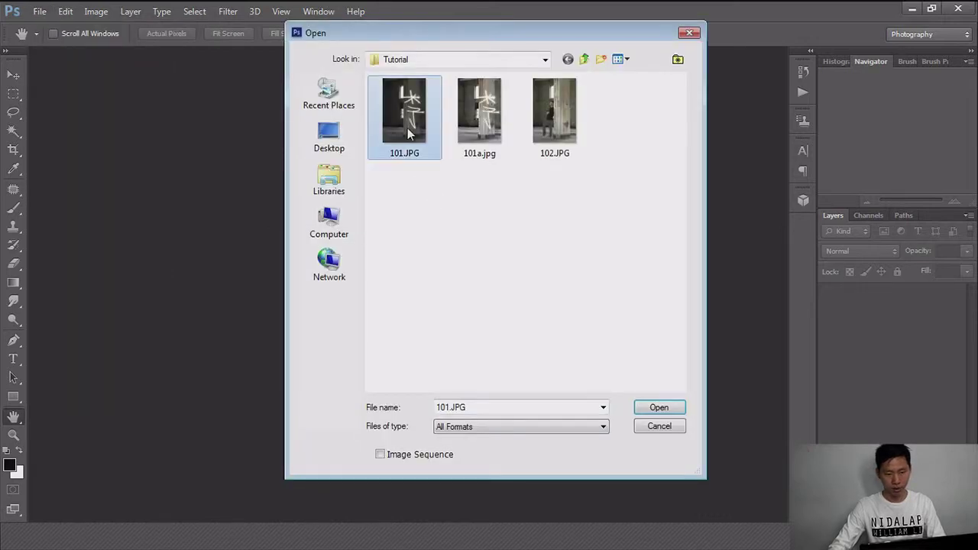
ctrl+click(540, 131)
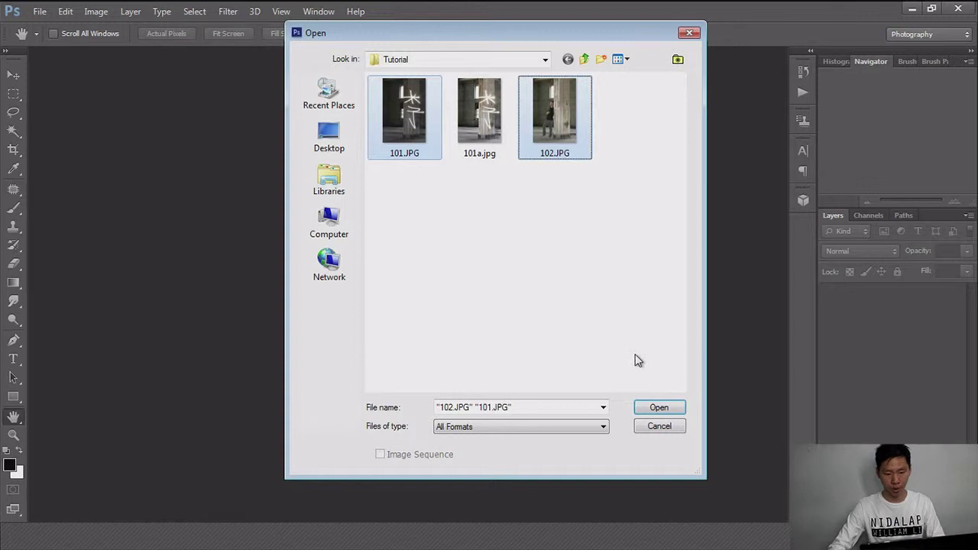
click(655, 407)
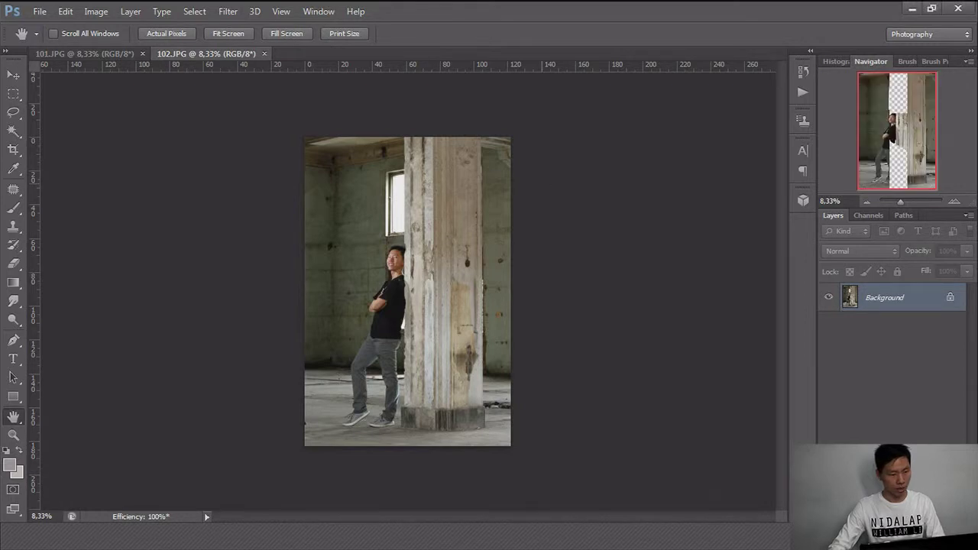
Flip between 101.JPG and 102.JPG to compare the pillar, ending on 101.JPG.
click(121, 55)
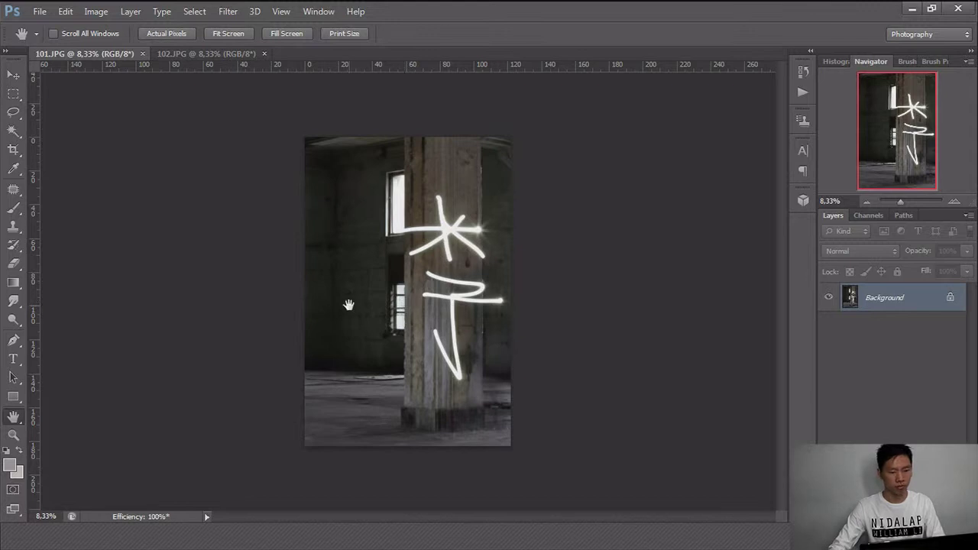
click(212, 55)
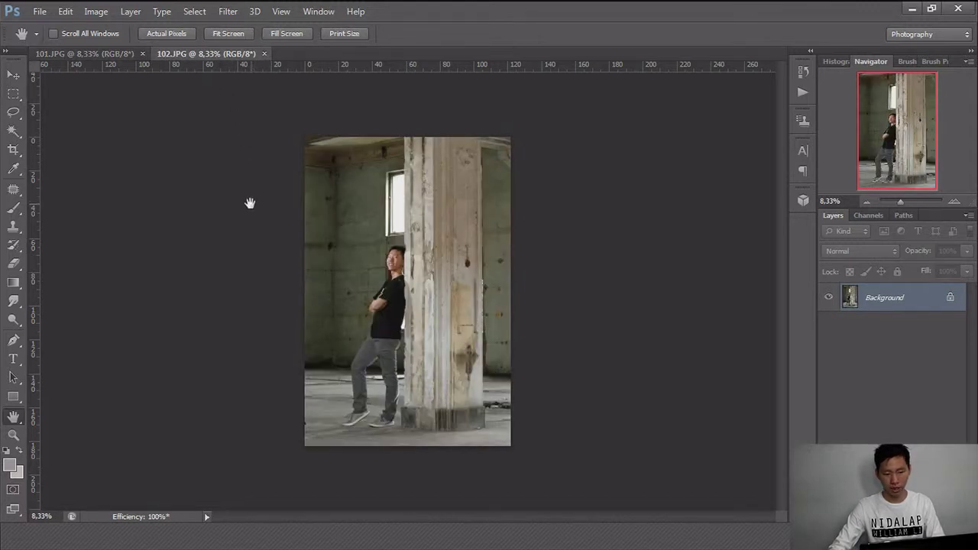
click(115, 55)
click(206, 58)
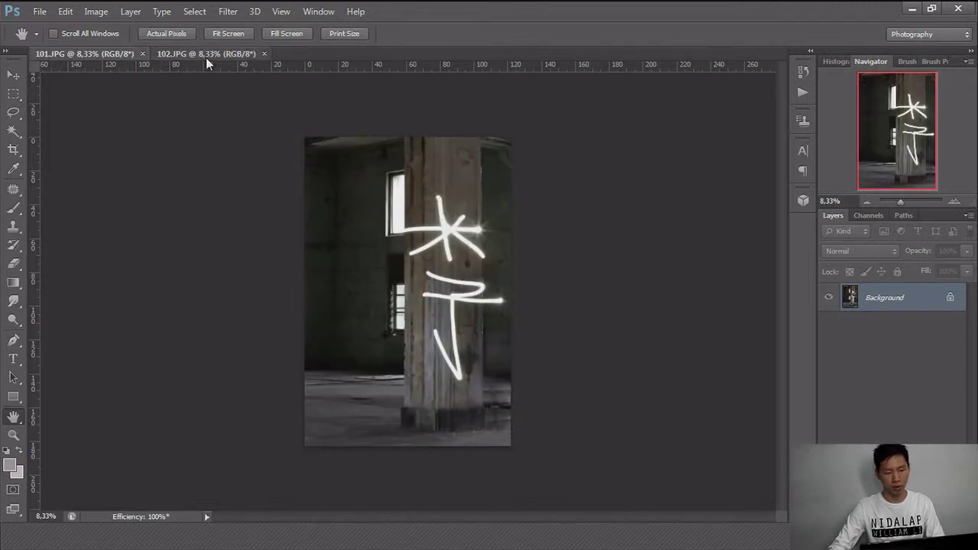
click(113, 58)
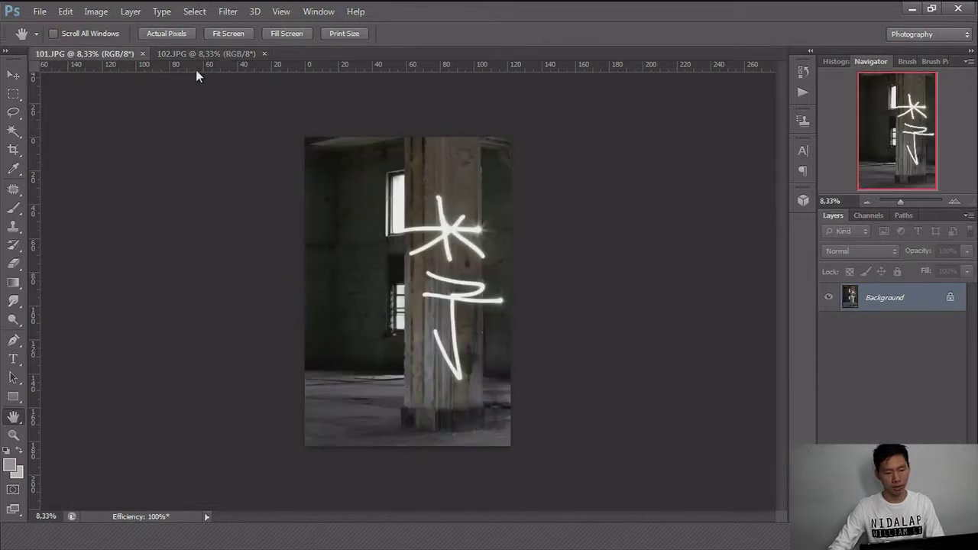
click(204, 55)
click(115, 55)
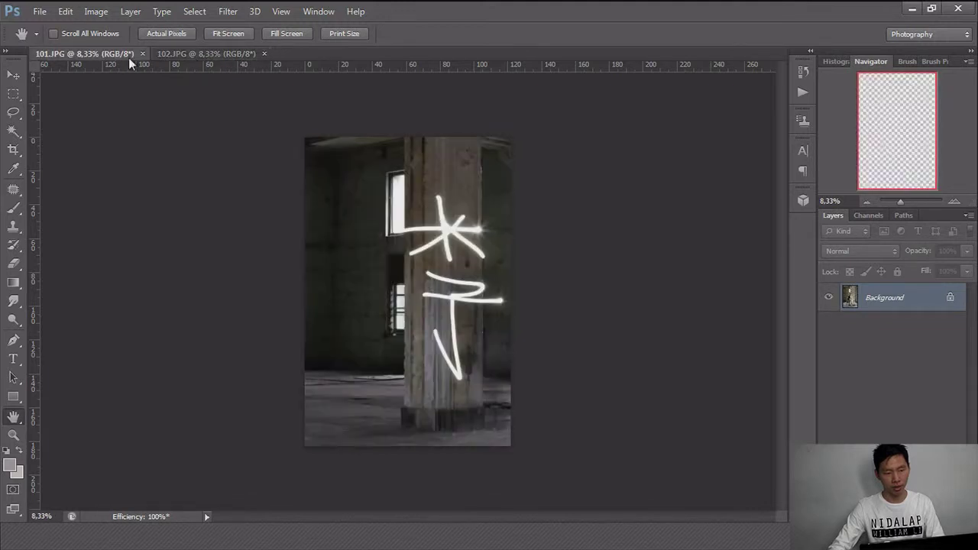
click(194, 55)
click(116, 58)
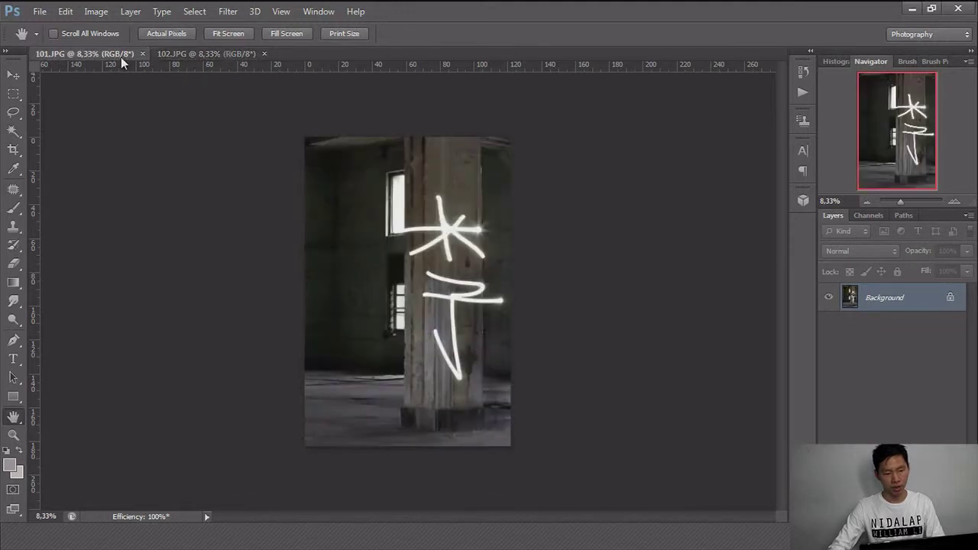
click(178, 57)
click(114, 58)
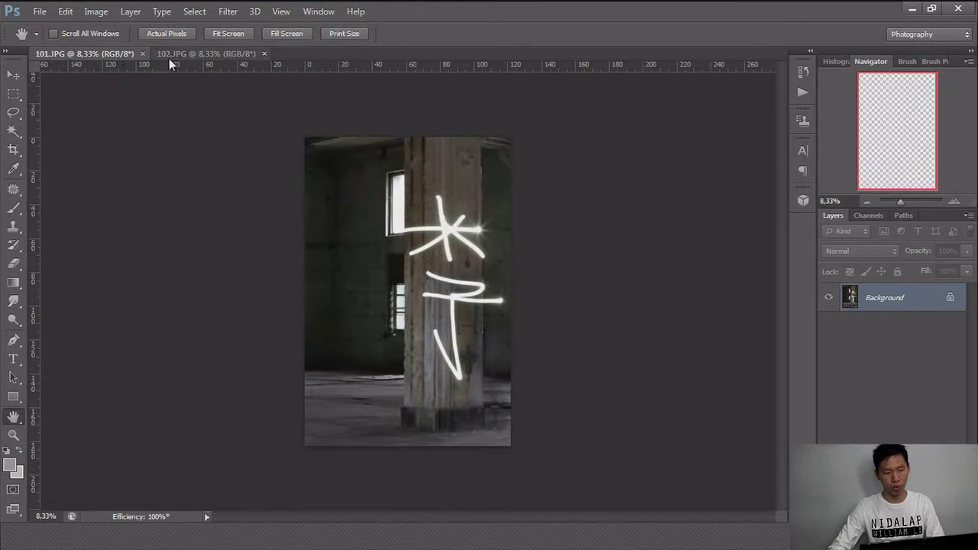
click(176, 57)
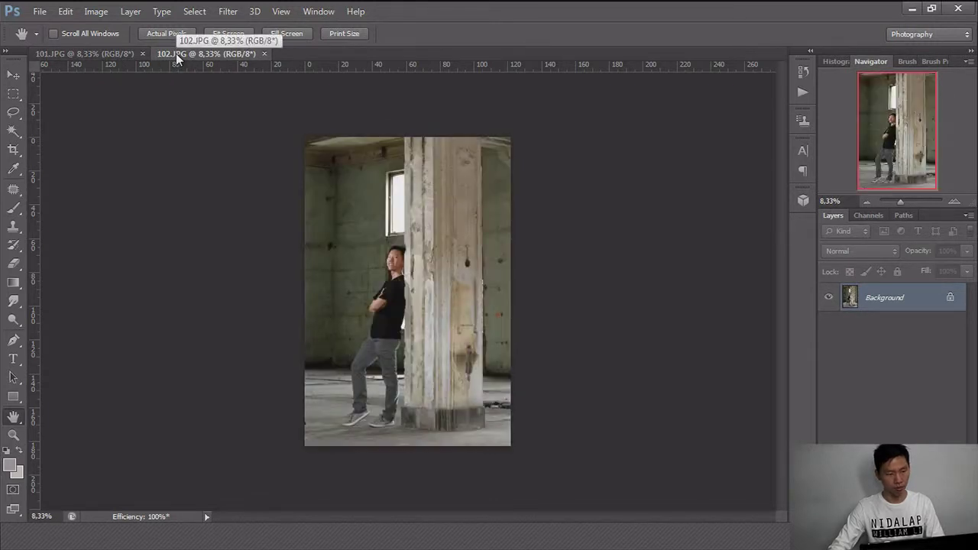
click(101, 58)
click(185, 57)
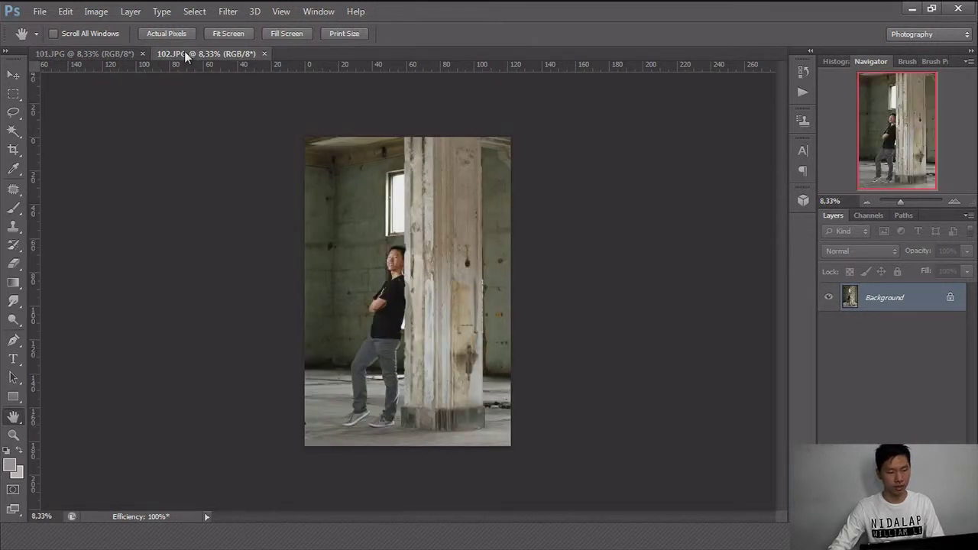
click(122, 55)
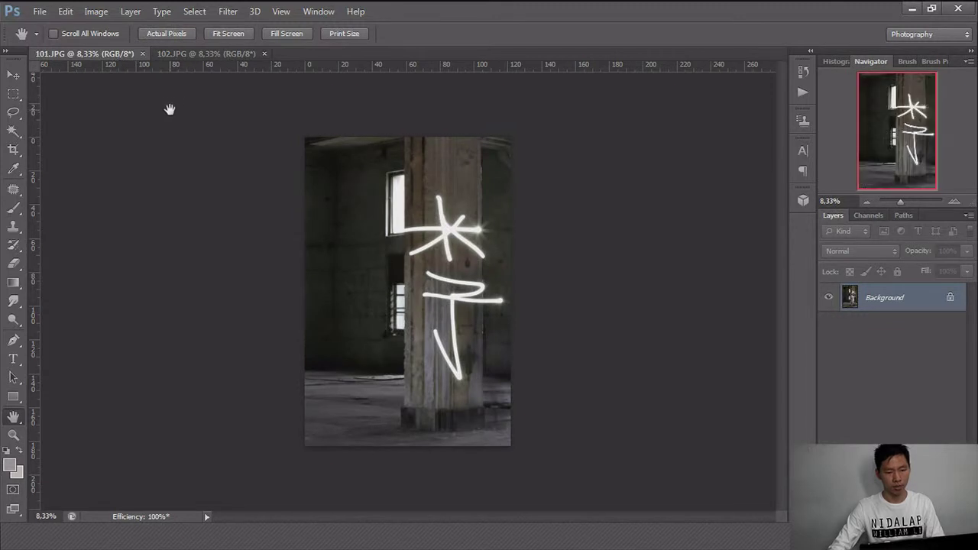
click(197, 55)
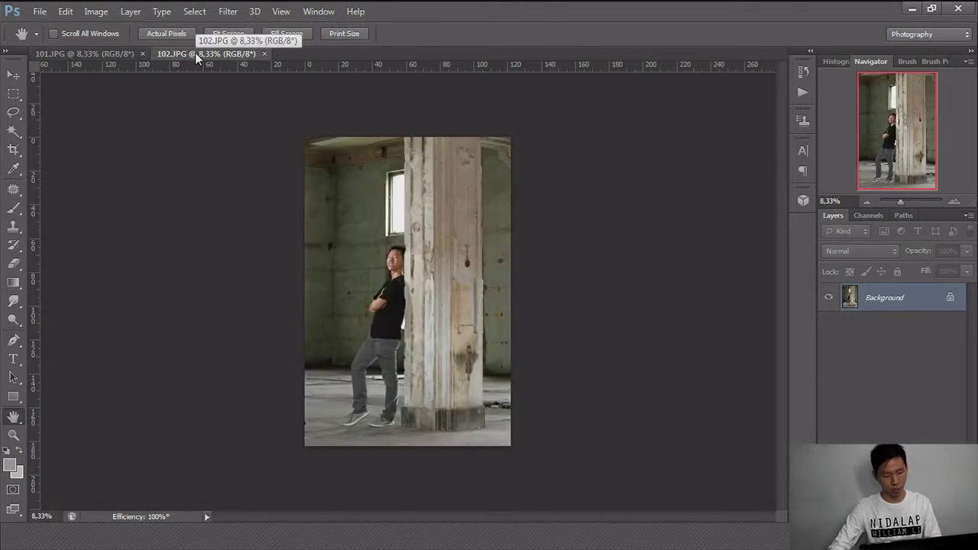
click(125, 56)
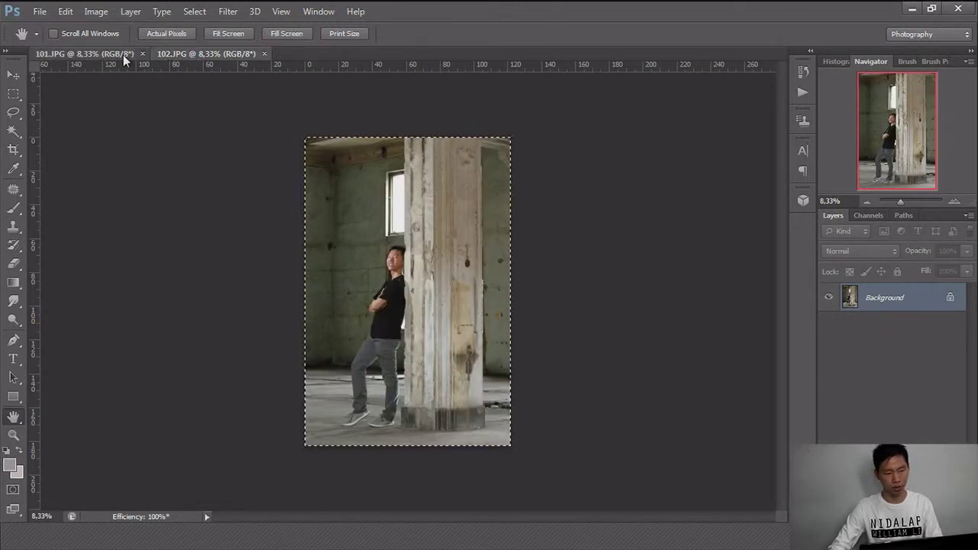
Paste the man photo into 101.JPG as Layer 1 with a white layer mask.
key(ctrl+v)
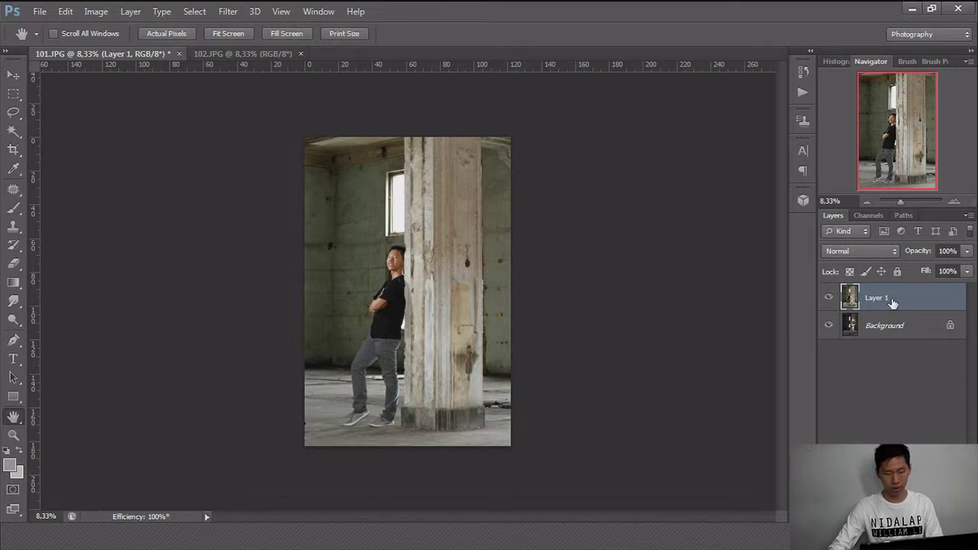
click(878, 528)
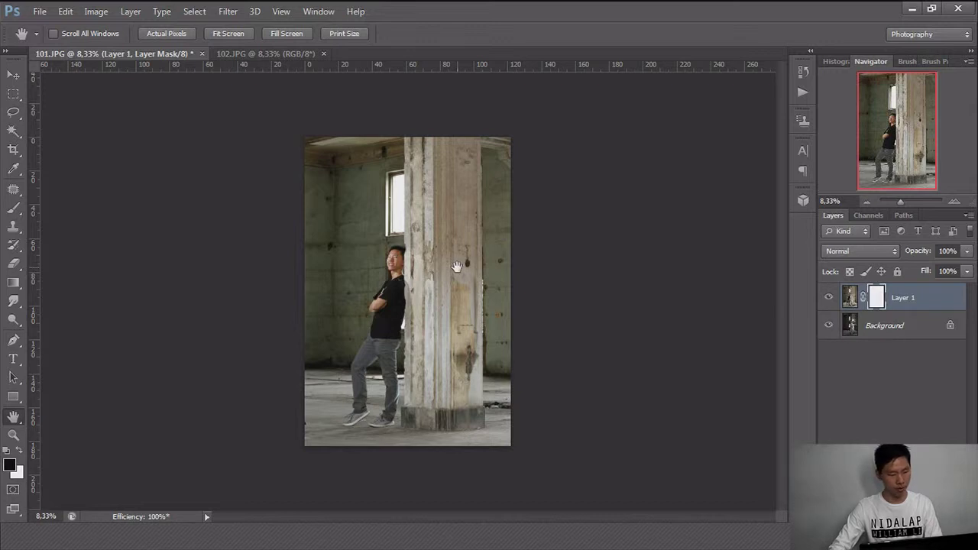
click(14, 210)
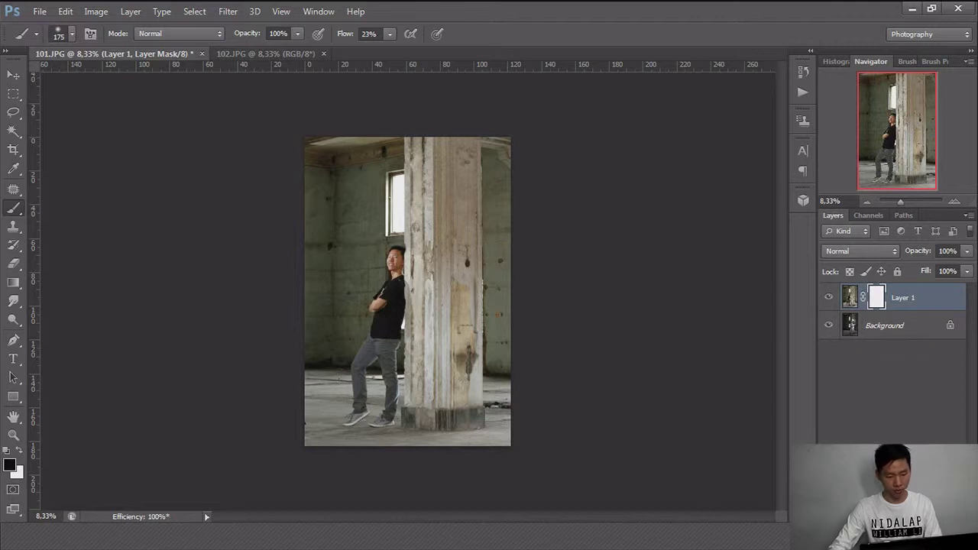
Paint the mask over the pillar to reveal the star and curved light strokes, then close 101.JPG.
mouse_move(450, 228)
mouse_down()
mouse_move(434, 228)
mouse_move(438, 198)
mouse_move(455, 206)
mouse_move(481, 256)
mouse_move(428, 260)
mouse_up()
mouse_move(489, 263)
mouse_down()
mouse_move(442, 252)
mouse_move(409, 259)
mouse_up()
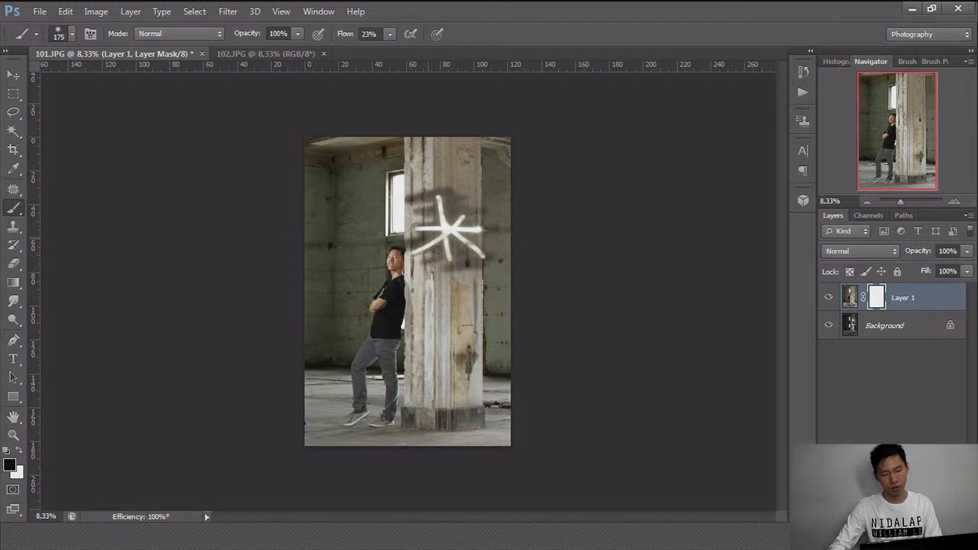
drag(469, 285, 428, 272)
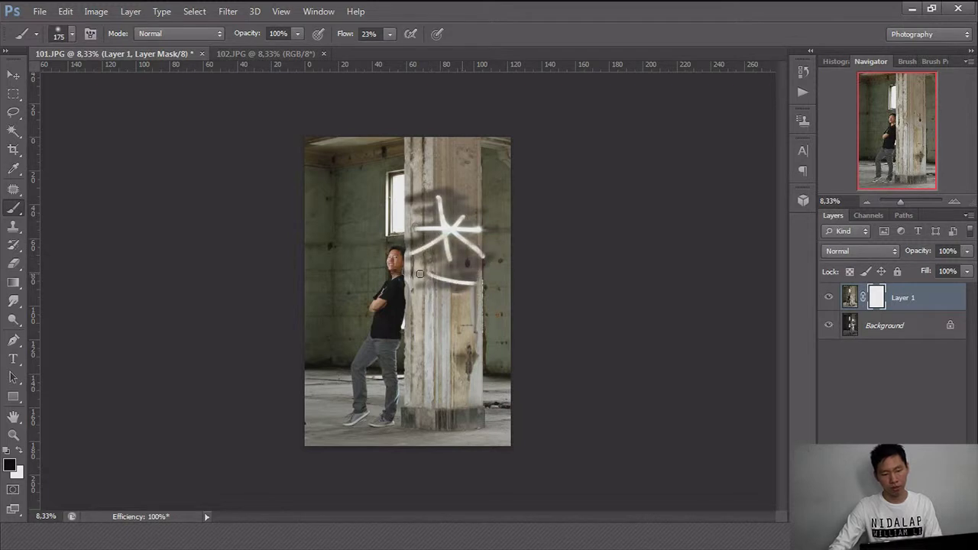
mouse_move(480, 290)
mouse_down()
mouse_move(455, 289)
mouse_move(493, 301)
mouse_move(425, 295)
mouse_move(458, 341)
mouse_move(430, 330)
mouse_up()
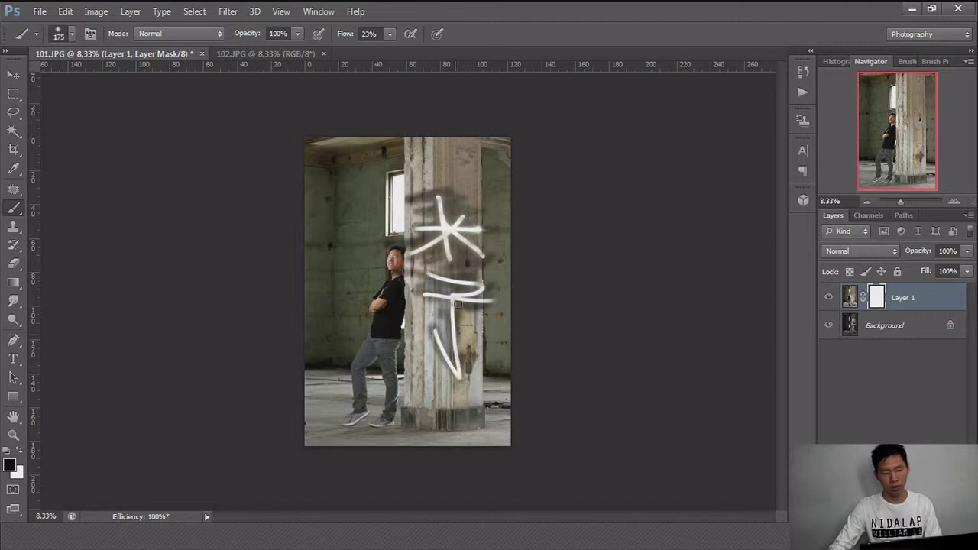
drag(481, 296, 435, 276)
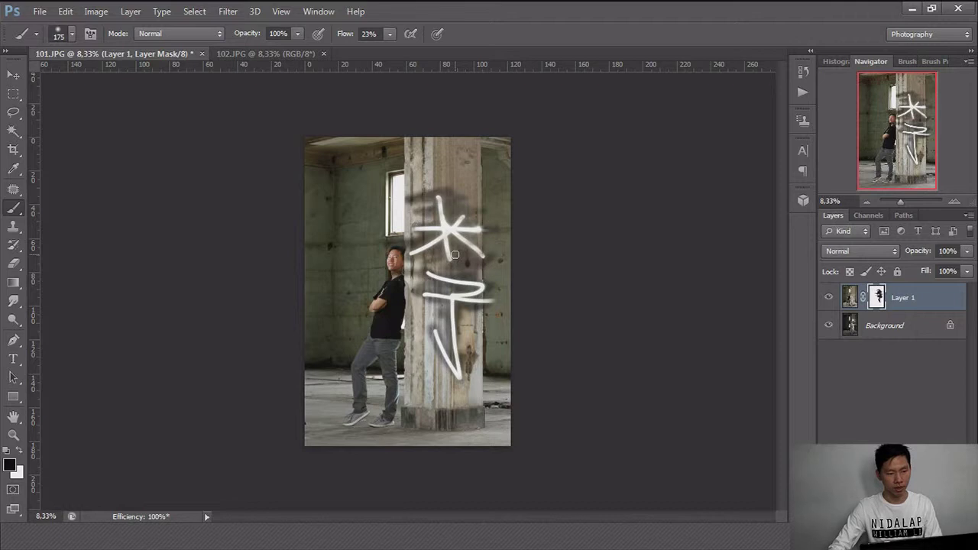
click(202, 54)
Close 101.JPG without saving, close 102.JPG, and start the Image Statistics script.
click(504, 218)
click(147, 54)
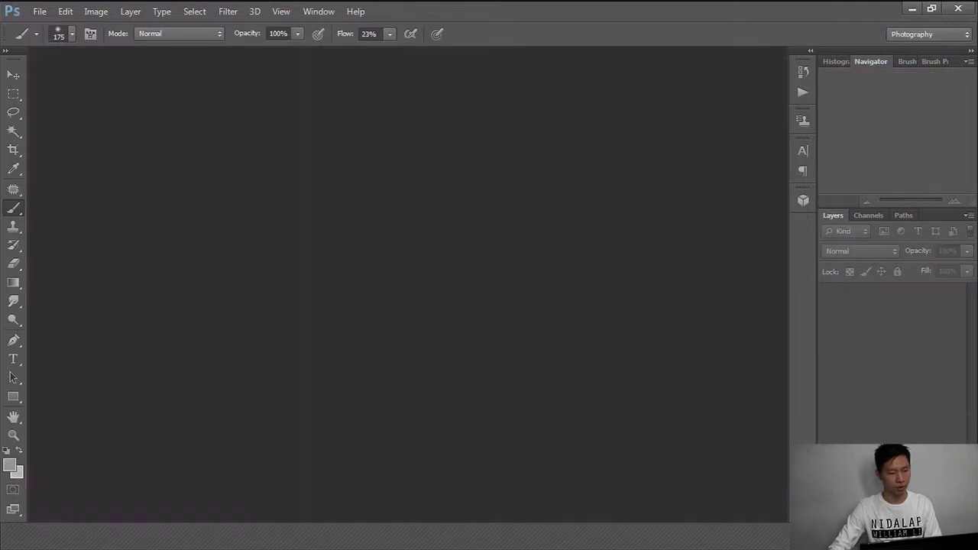
key(alt)
click(39, 18)
mouse_move(54, 312)
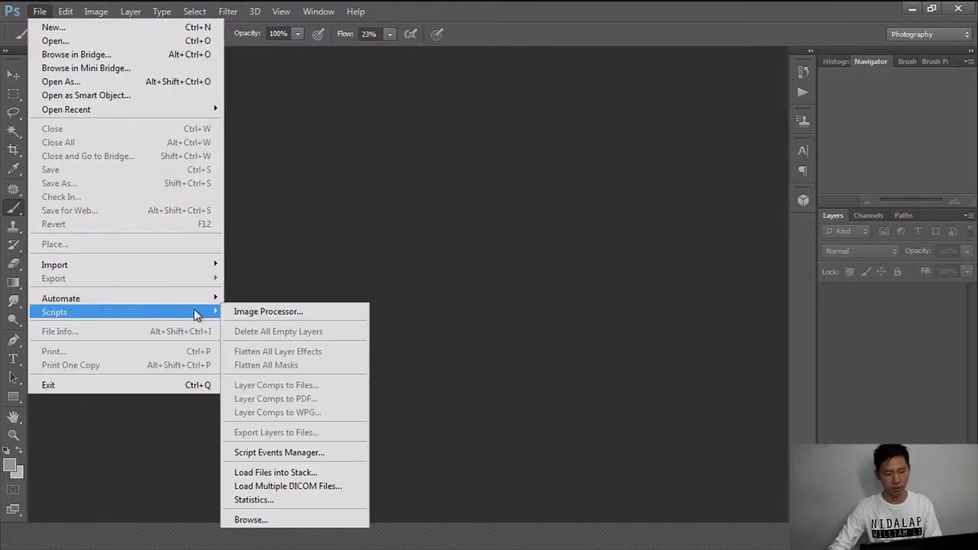
click(270, 500)
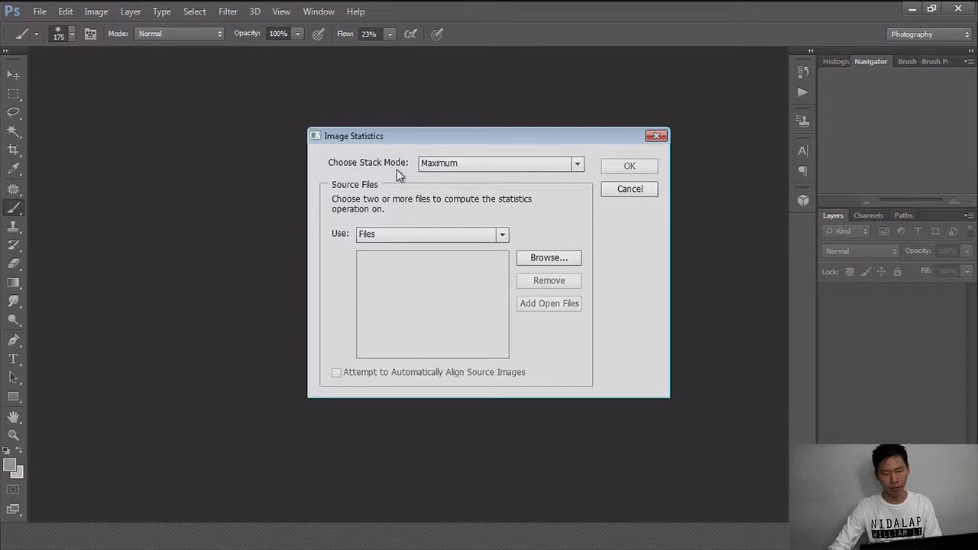
Stack 101.JPG and 102.JPG in Maximum mode and run the statistics.
click(580, 165)
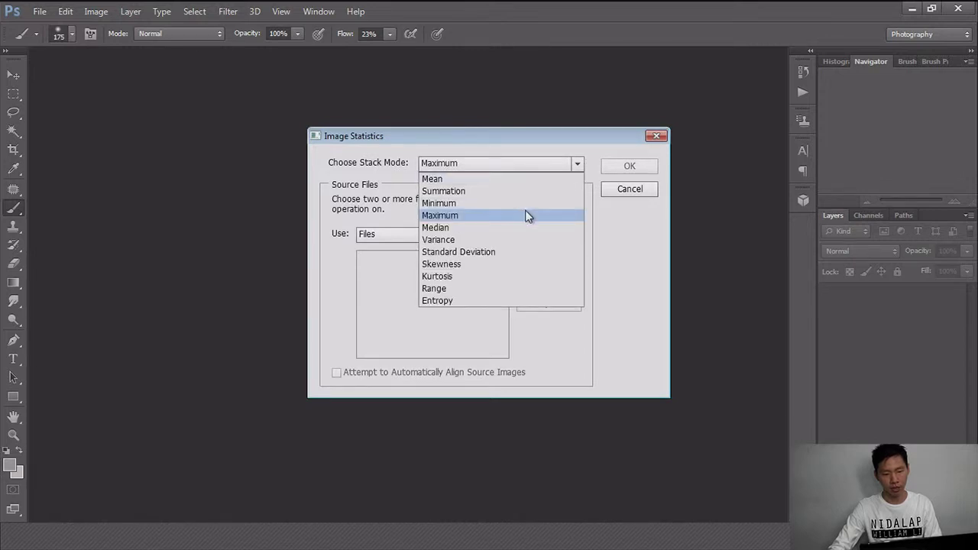
click(527, 215)
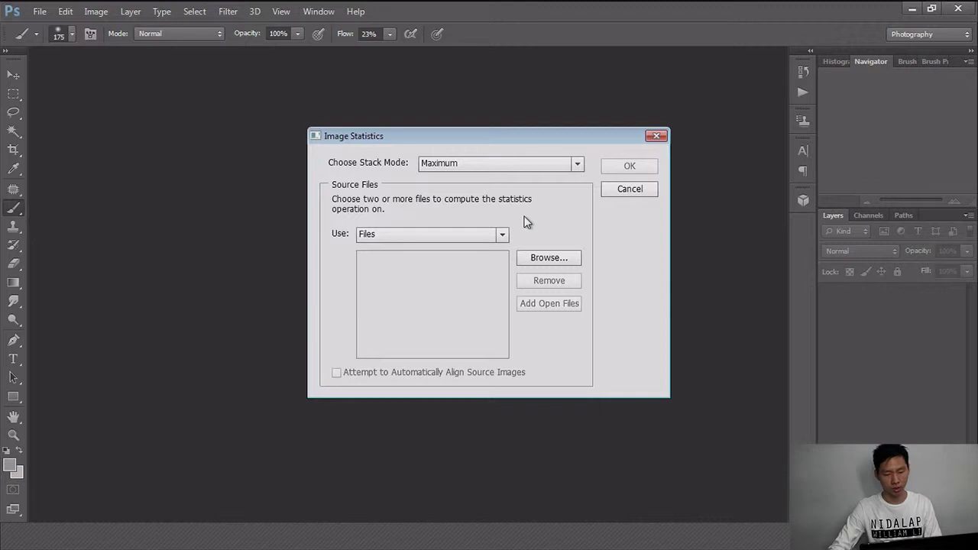
click(548, 257)
click(403, 134)
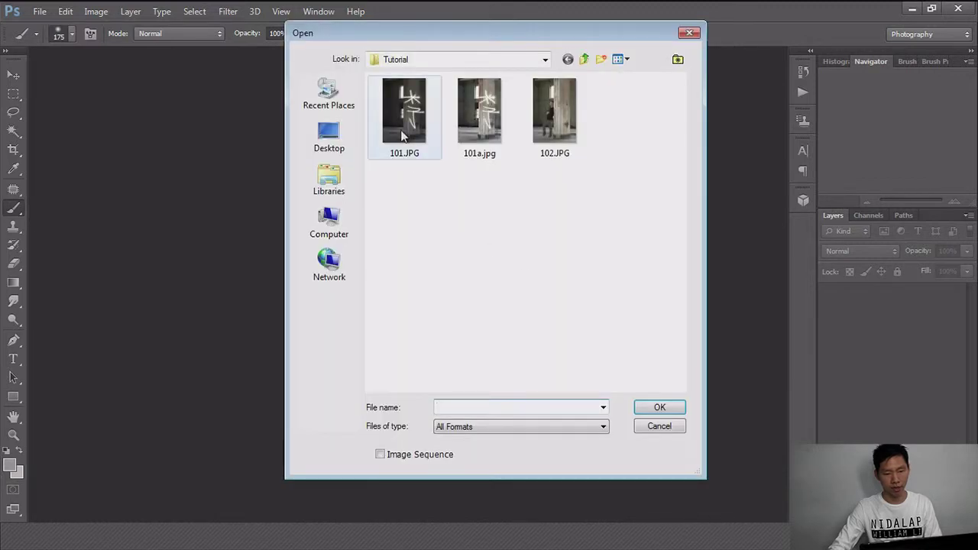
ctrl+click(551, 139)
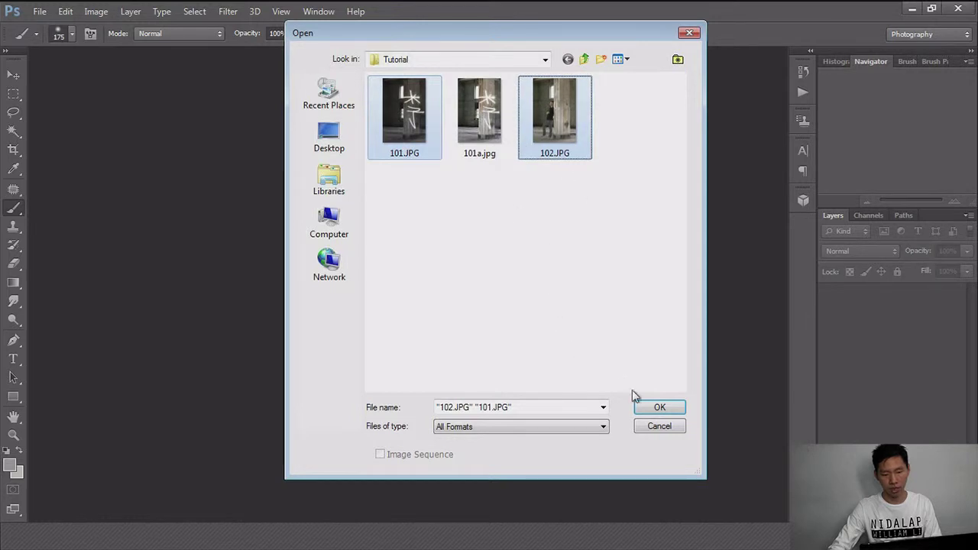
click(653, 407)
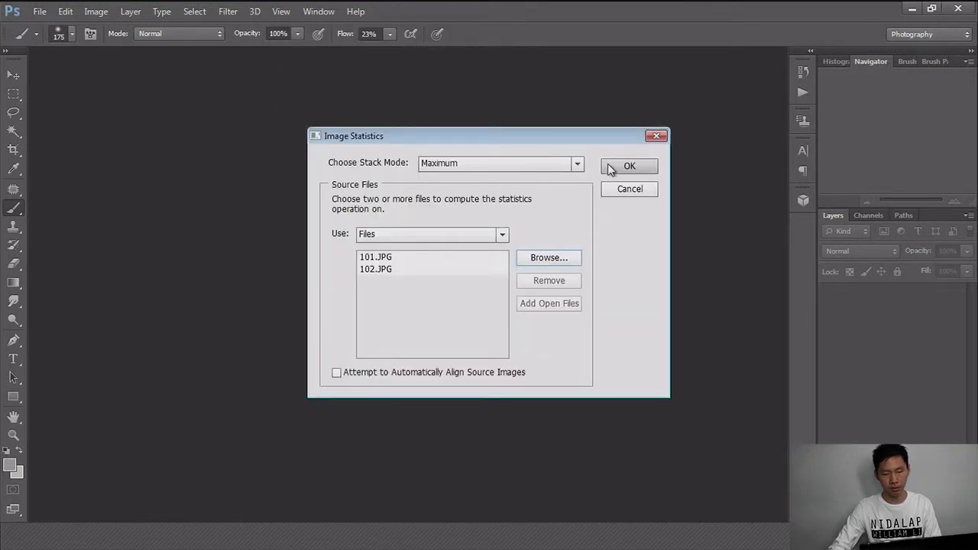
click(609, 165)
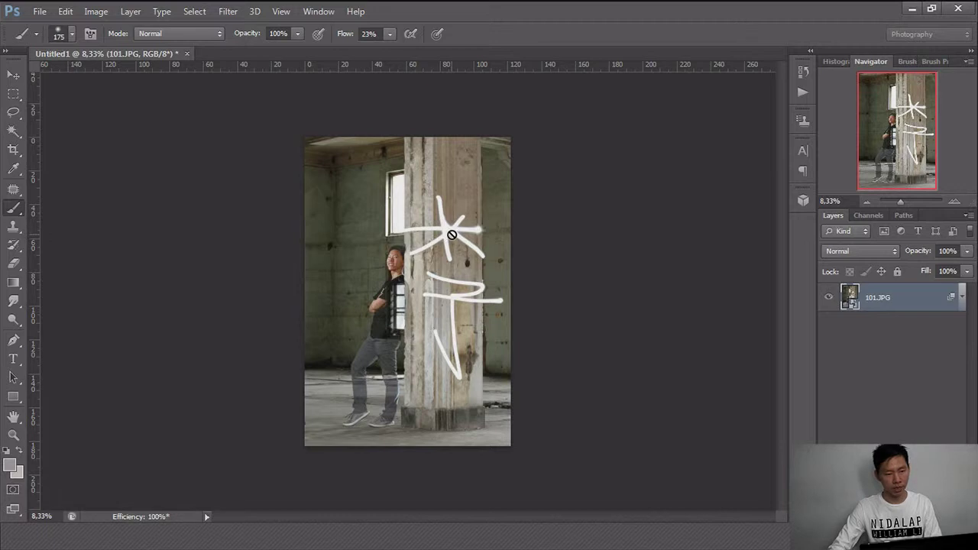
Begin opening image files from the File menu.
click(39, 11)
Reopen 101.JPG and 102.JPG and compare them with the Untitled1 composite.
click(50, 38)
ctrl+click(554, 122)
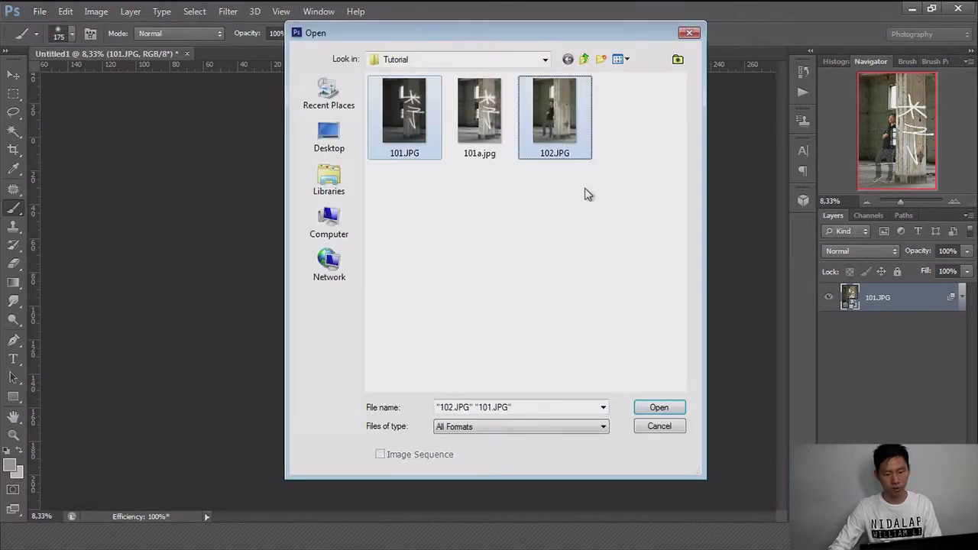
click(659, 407)
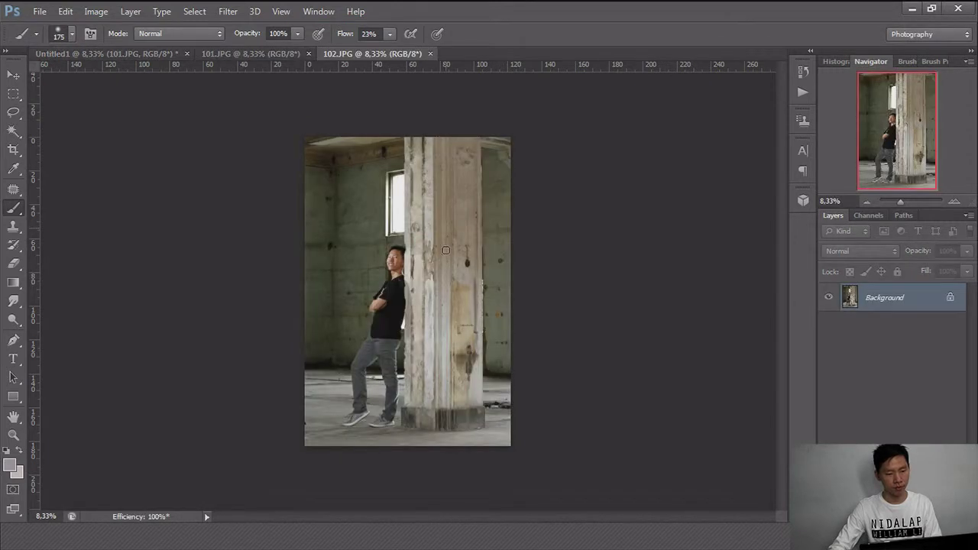
click(229, 54)
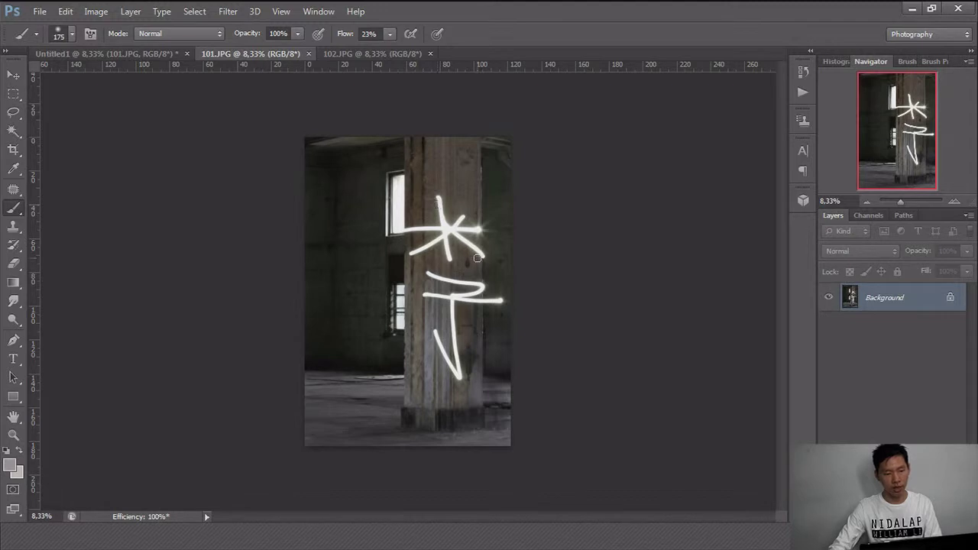
click(348, 53)
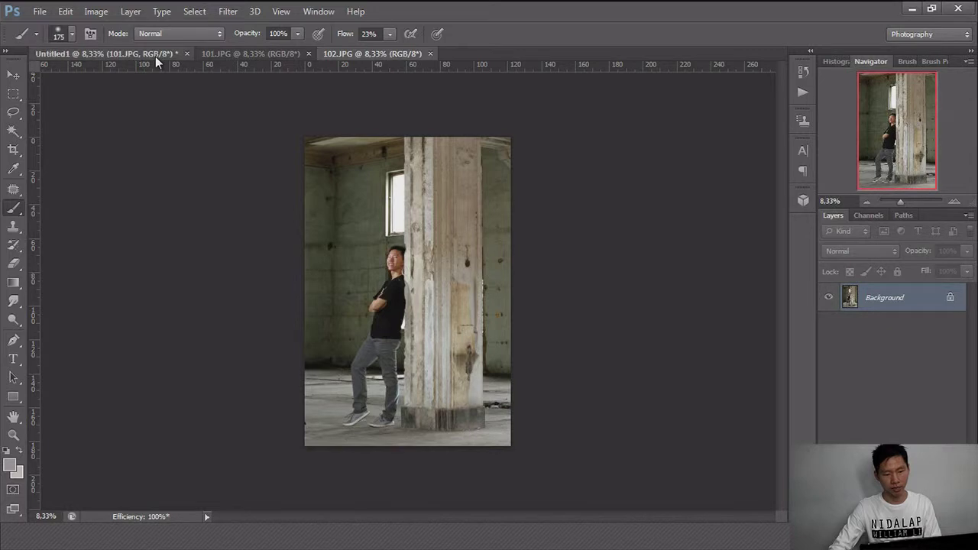
click(107, 53)
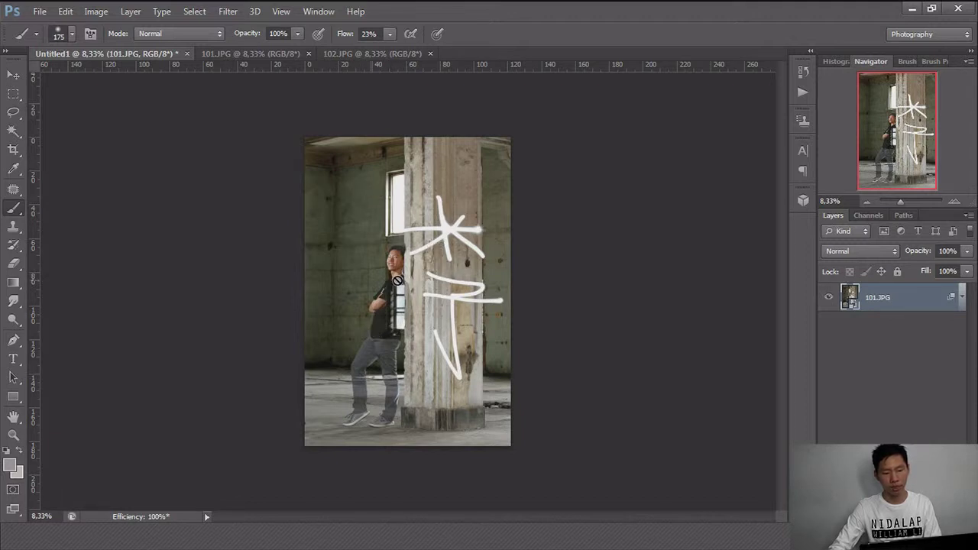
Select all of 102.JPG and return to the Untitled1 composite.
click(348, 53)
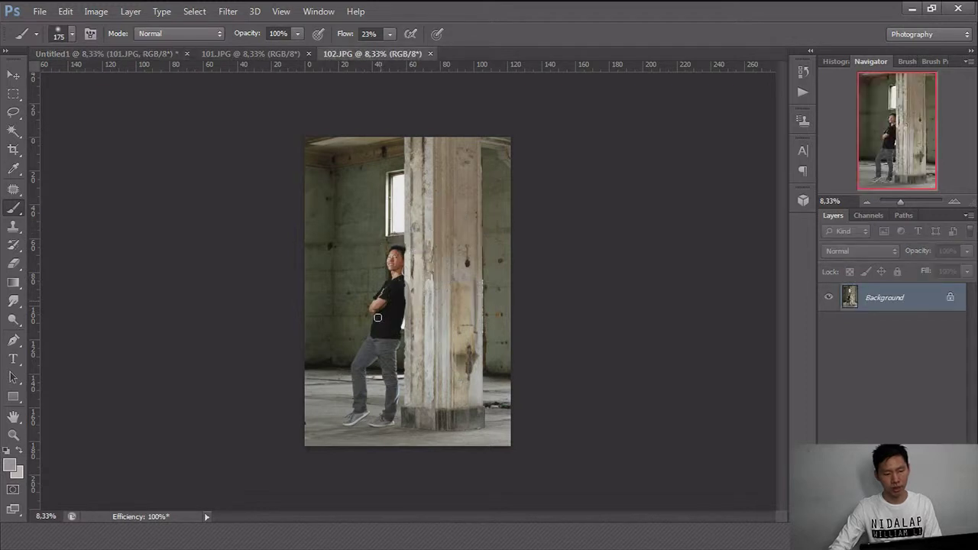
click(250, 54)
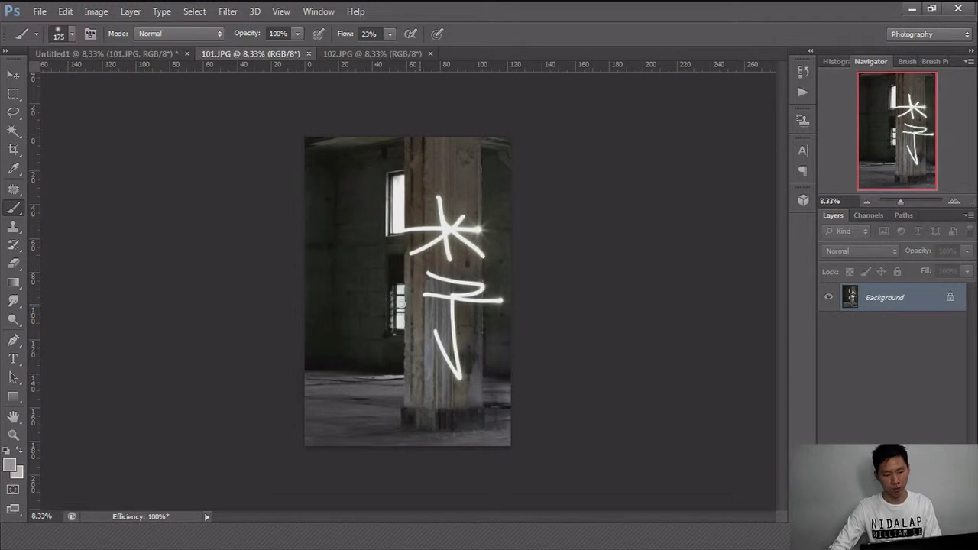
key(ctrl+shift+Tab)
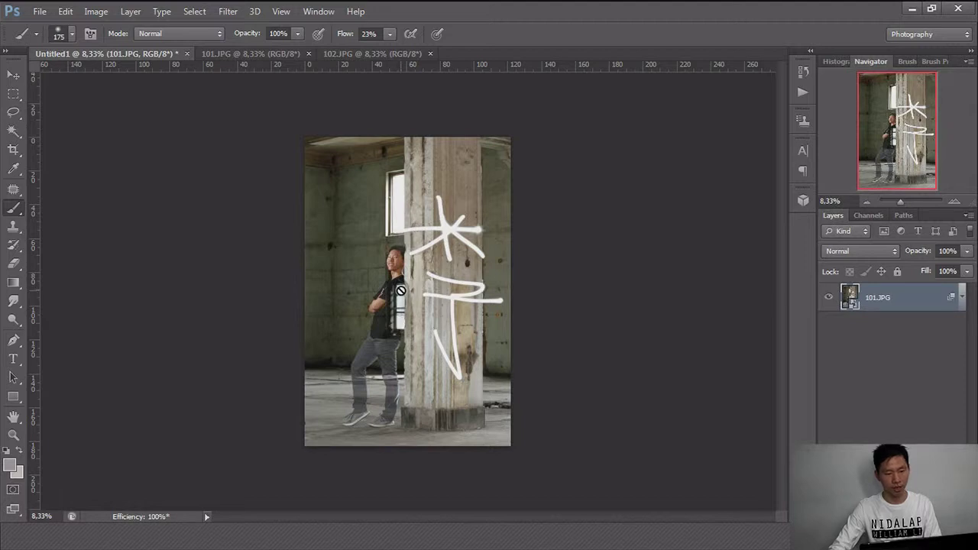
click(345, 54)
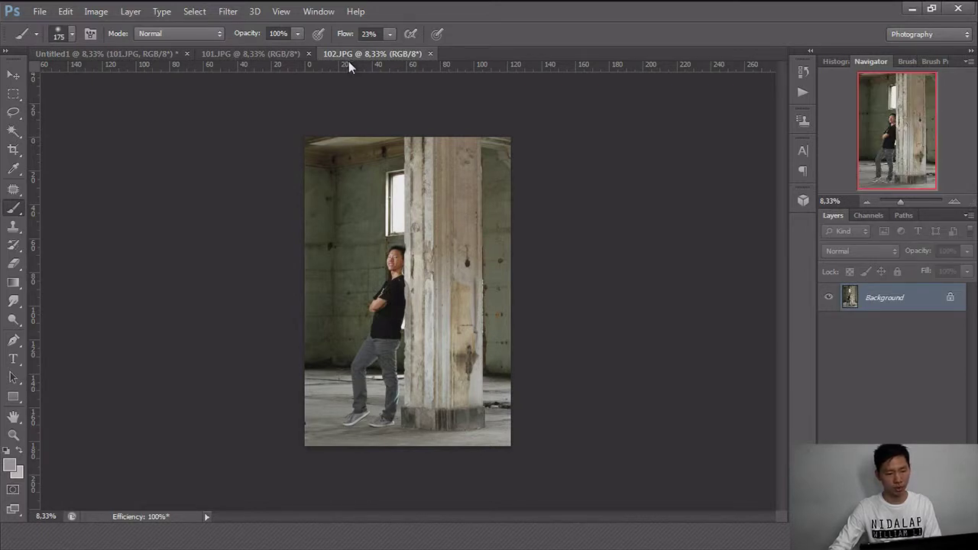
key(ctrl+a)
click(105, 54)
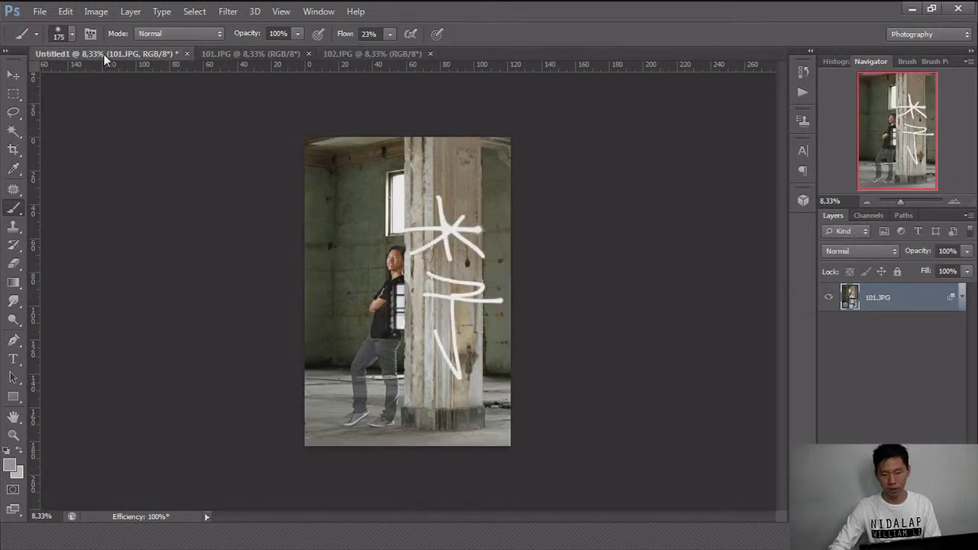
Paste the clean photo as Layer 1 below 101.JPG and mask the strokes over the man.
key(ctrl+v)
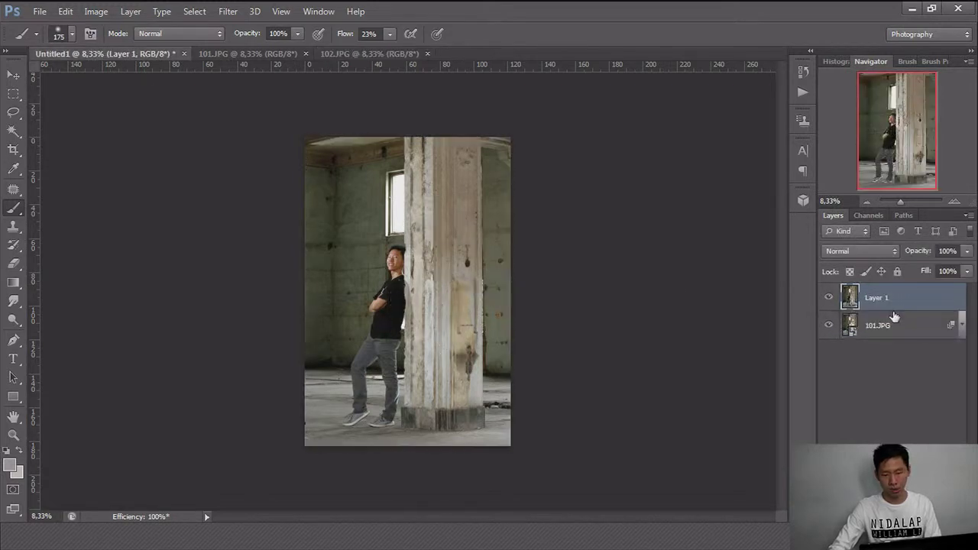
drag(893, 313, 903, 337)
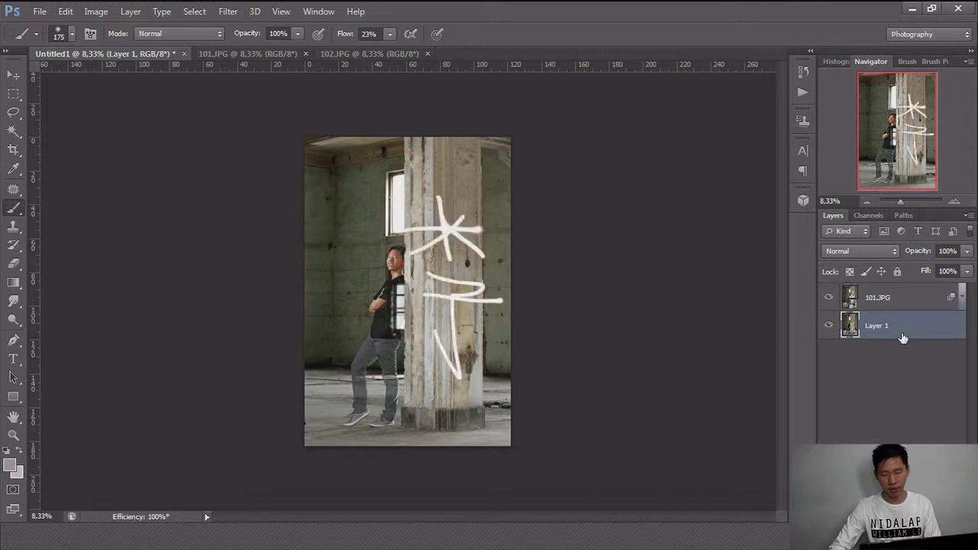
click(902, 304)
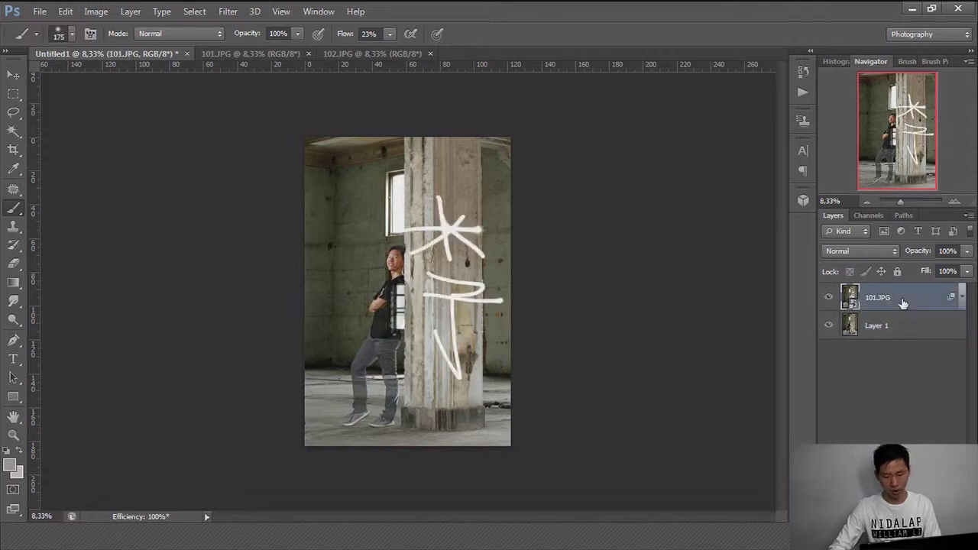
click(885, 452)
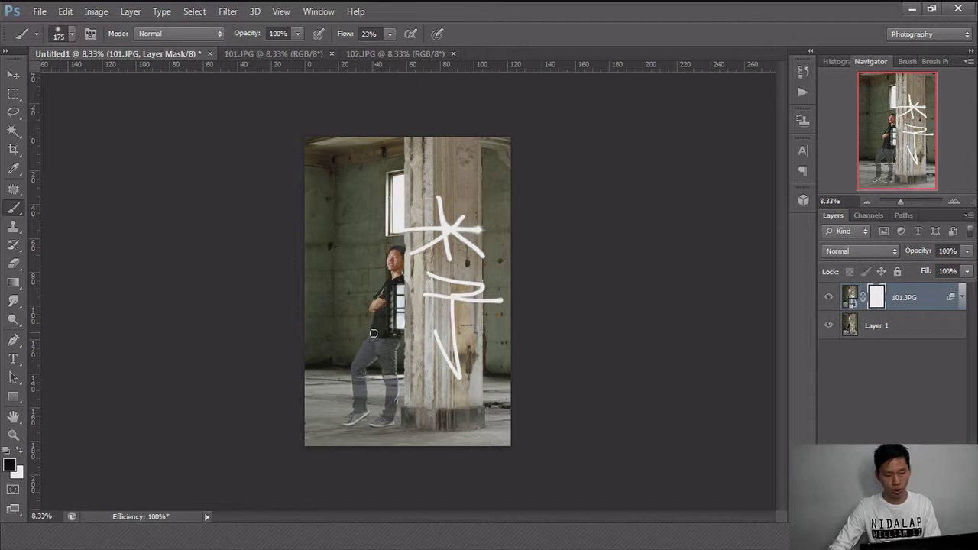
mouse_move(388, 321)
mouse_down()
mouse_move(400, 302)
mouse_move(388, 327)
mouse_up()
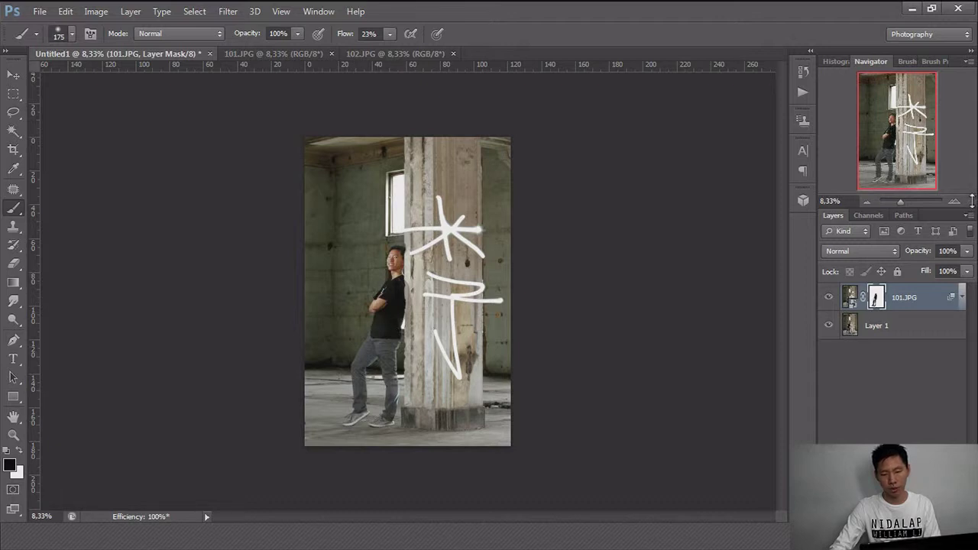
click(955, 203)
Zoom and scroll around the man to check the mask edges, then return to 25%.
click(959, 203)
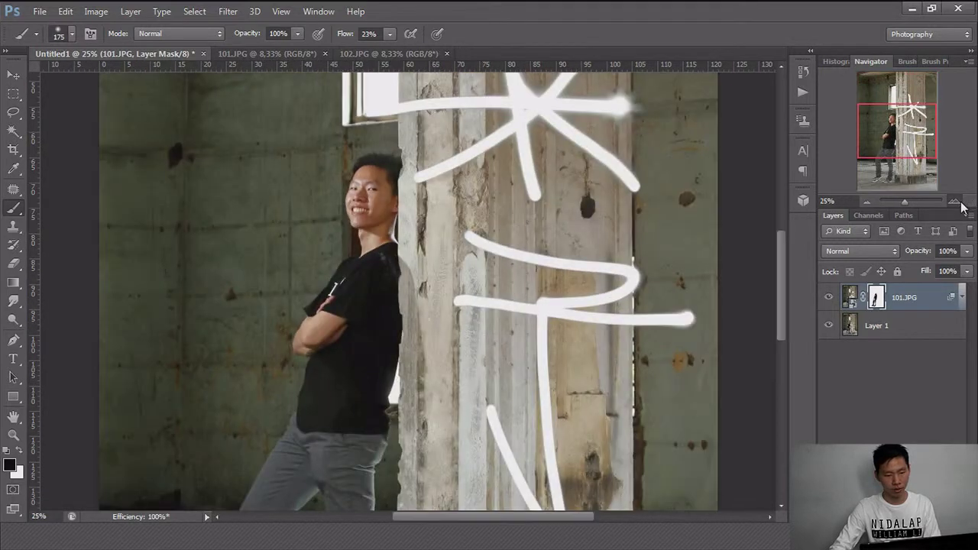
click(959, 202)
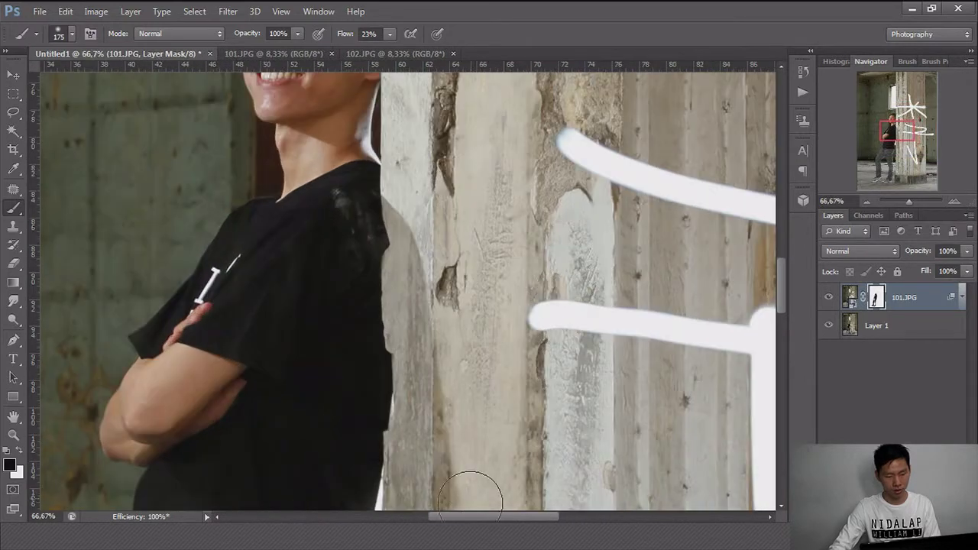
scroll(332, 384, up, 3)
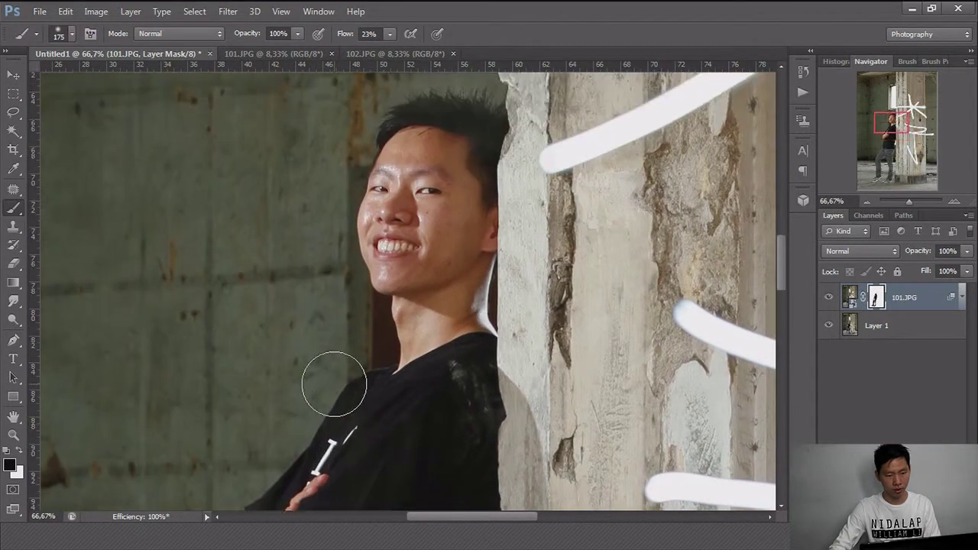
scroll(333, 360, up, 2)
scroll(349, 323, down, 3)
scroll(347, 322, down, 3)
scroll(347, 322, down, 3)
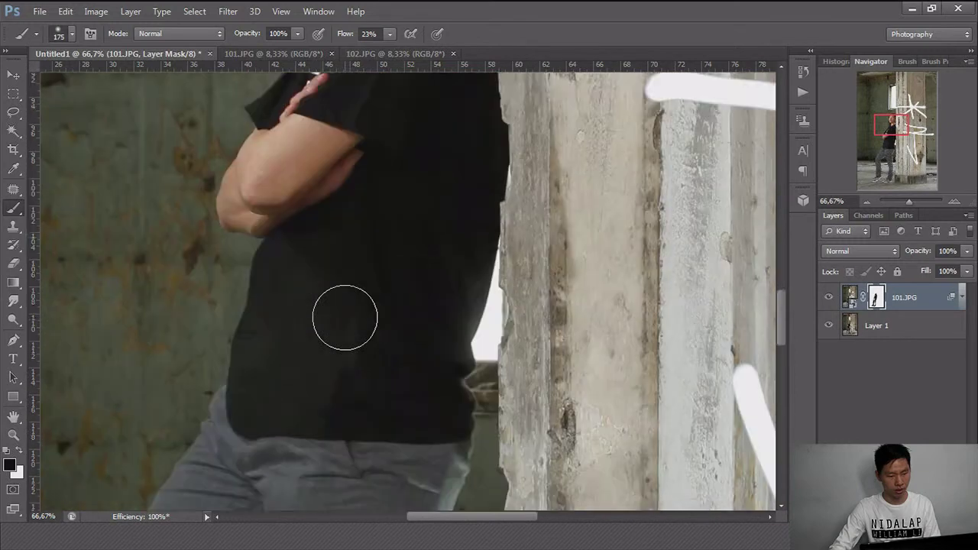
scroll(347, 321, down, 2)
scroll(345, 318, down, 2)
scroll(343, 314, down, 2)
scroll(344, 314, down, 3)
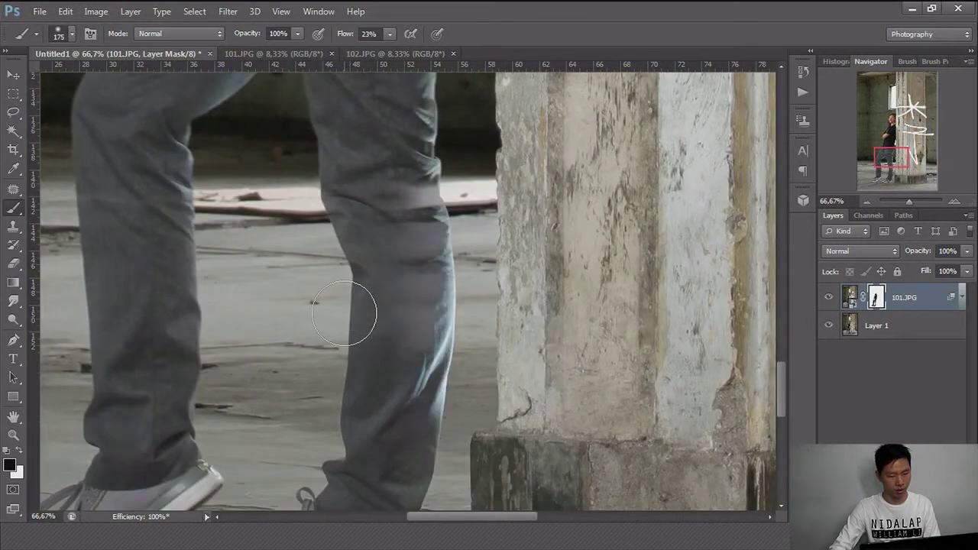
scroll(344, 314, down, 2)
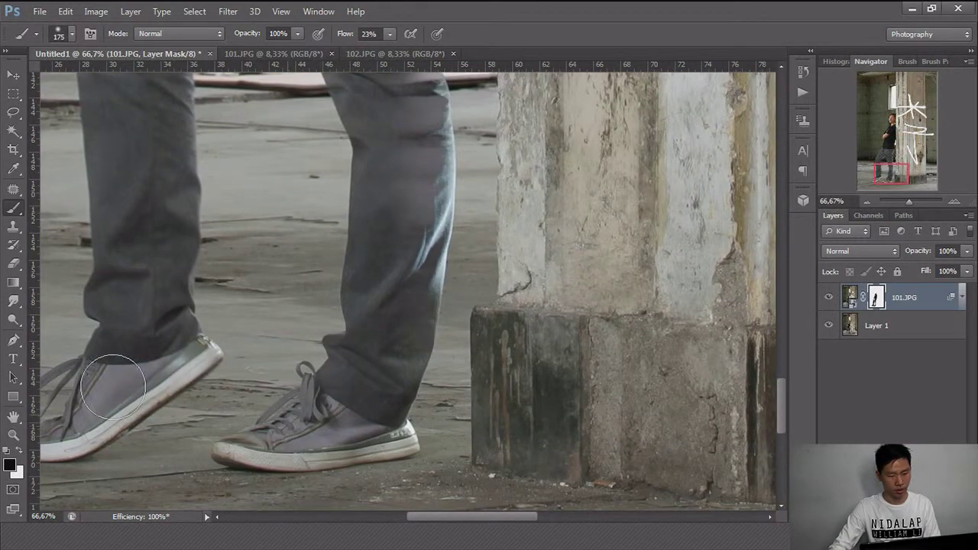
scroll(548, 362, up, 2)
scroll(547, 362, up, 1)
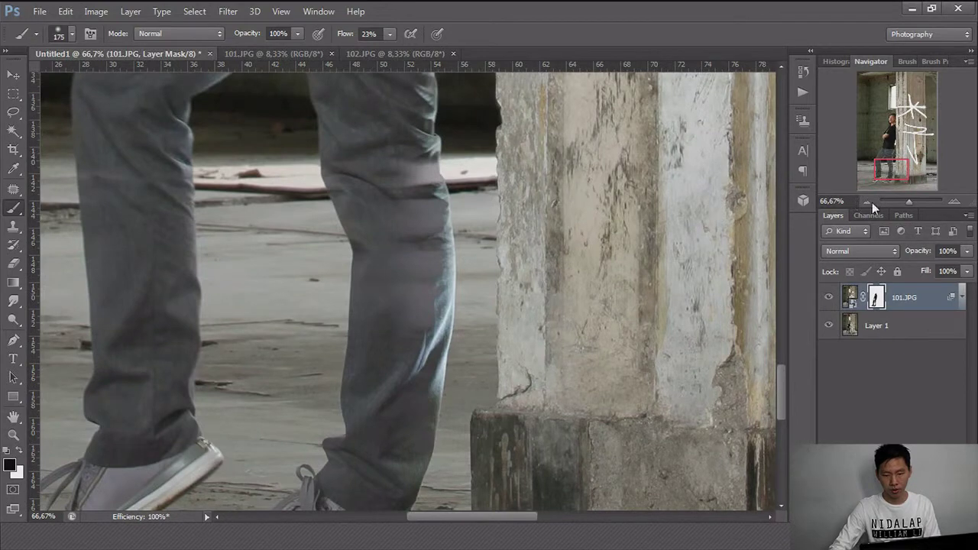
click(871, 202)
click(871, 202)
click(870, 202)
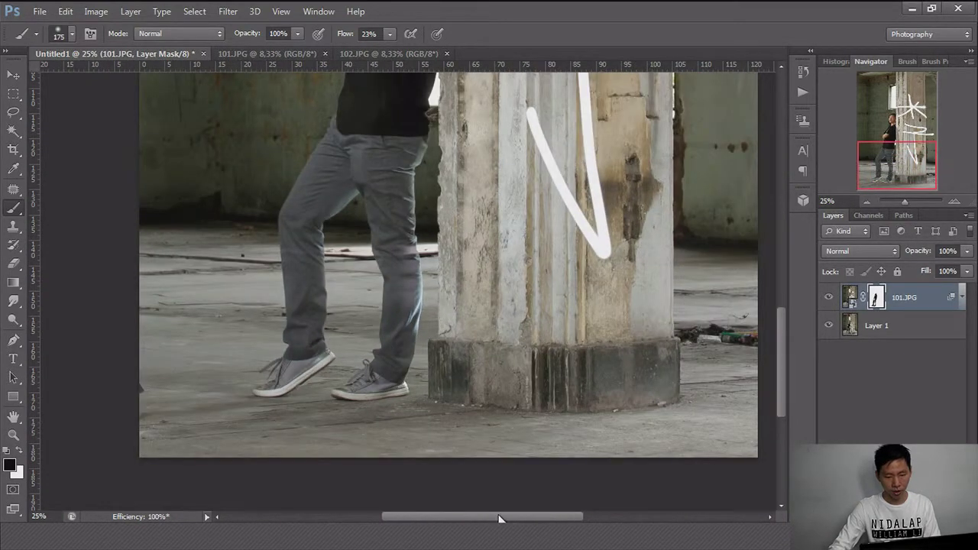
scroll(489, 386, right, 2)
scroll(489, 386, up, 4)
scroll(485, 390, up, 4)
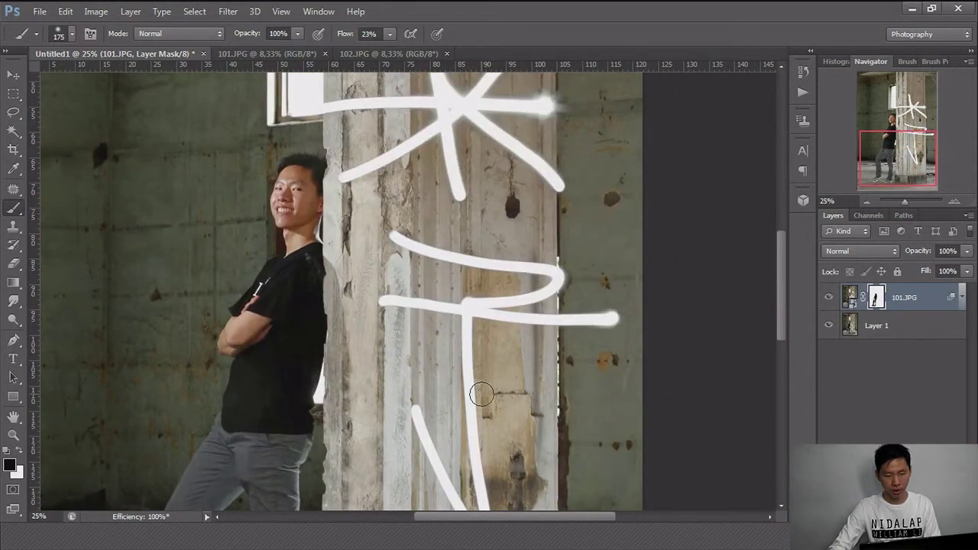
scroll(482, 393, up, 4)
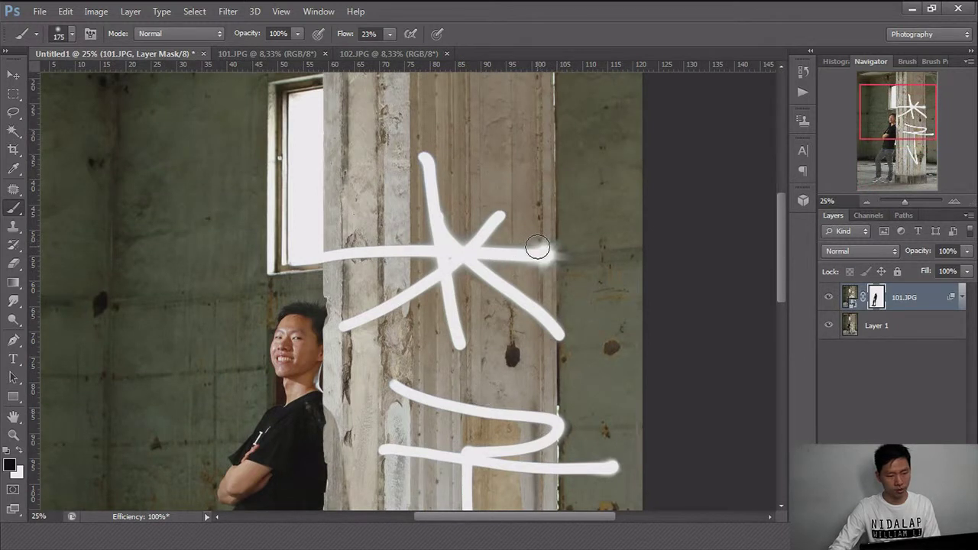
Draw a rectangular marquee selection over the pillar area of the composite.
click(13, 94)
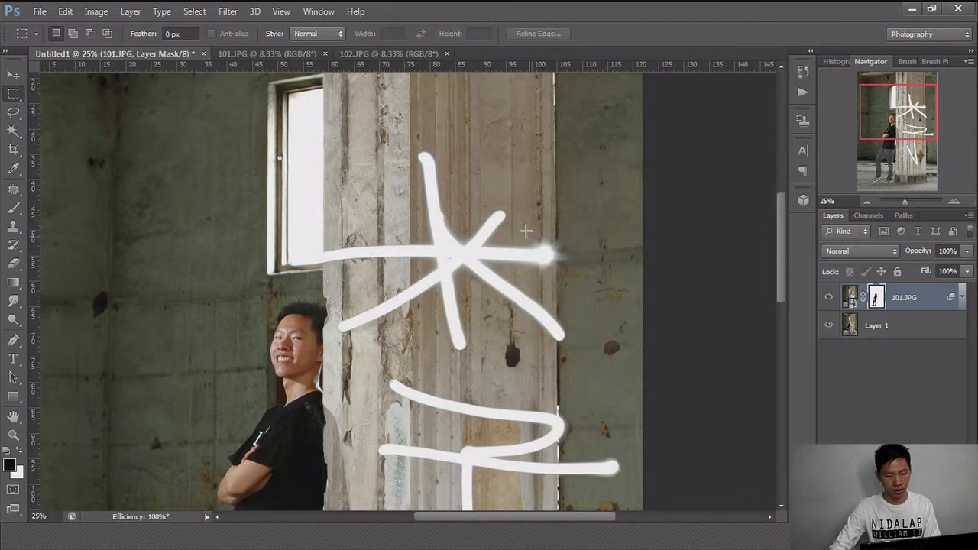
drag(510, 222, 587, 294)
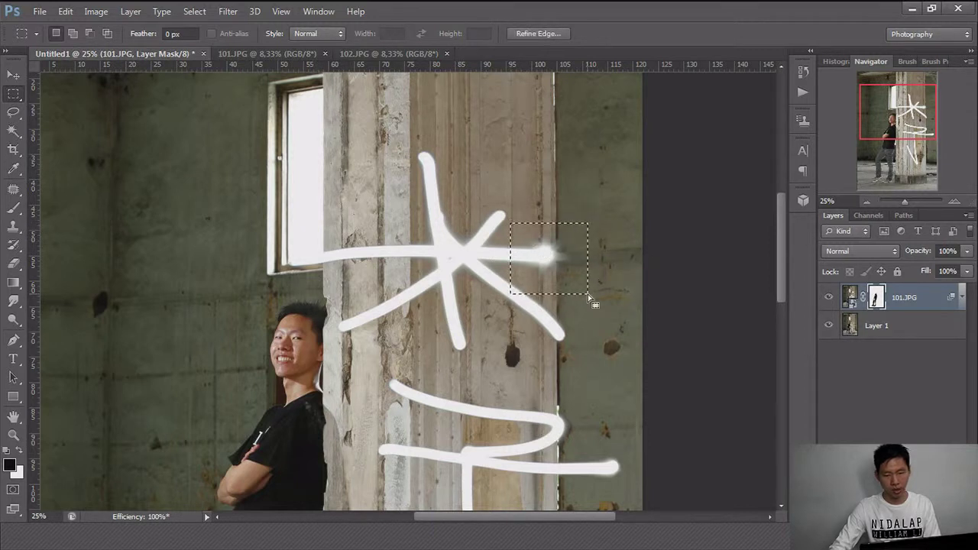
mouse_move(782, 248)
mouse_down()
mouse_move(781, 291)
mouse_move(779, 257)
mouse_up()
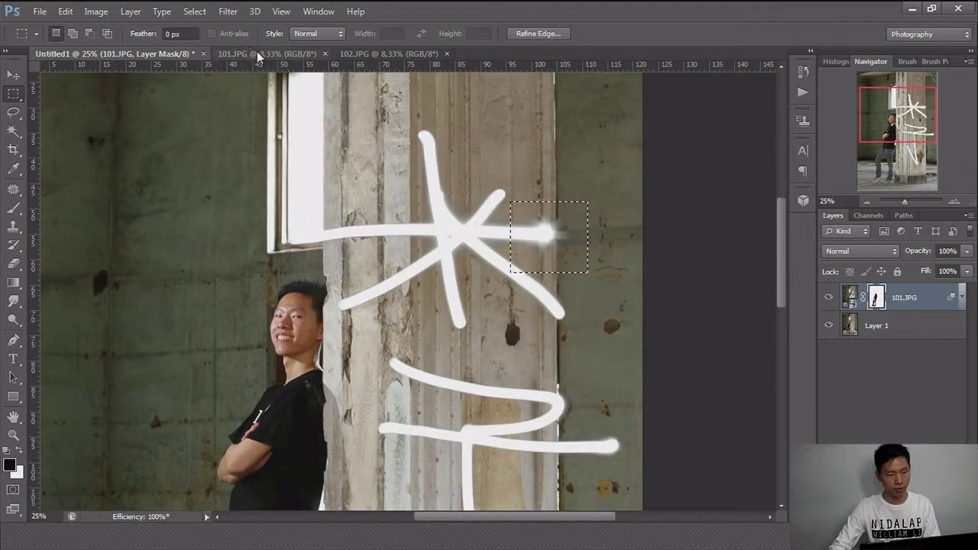
Zoom into 101.JPG and marquee-select the flare at the star's right tip.
click(257, 54)
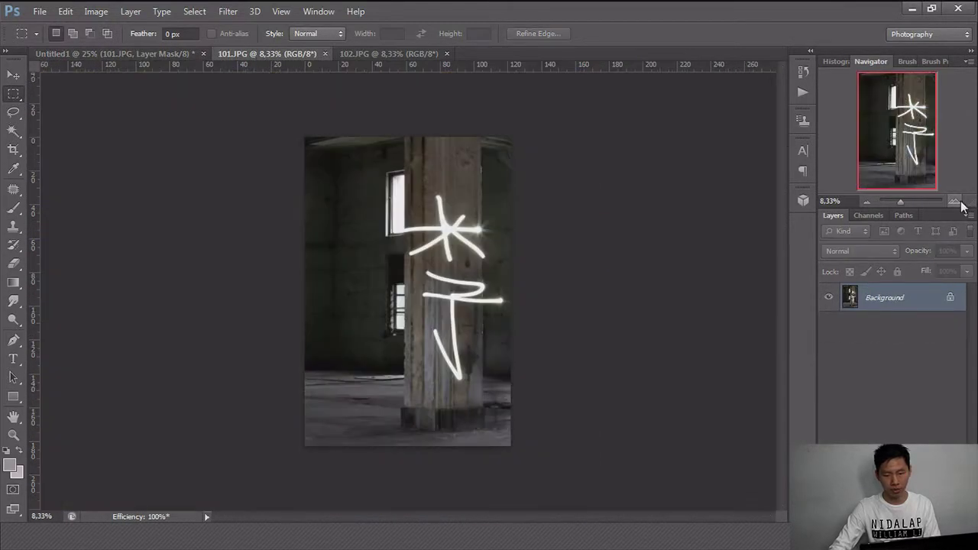
click(955, 201)
click(954, 201)
scroll(641, 227, up, 3)
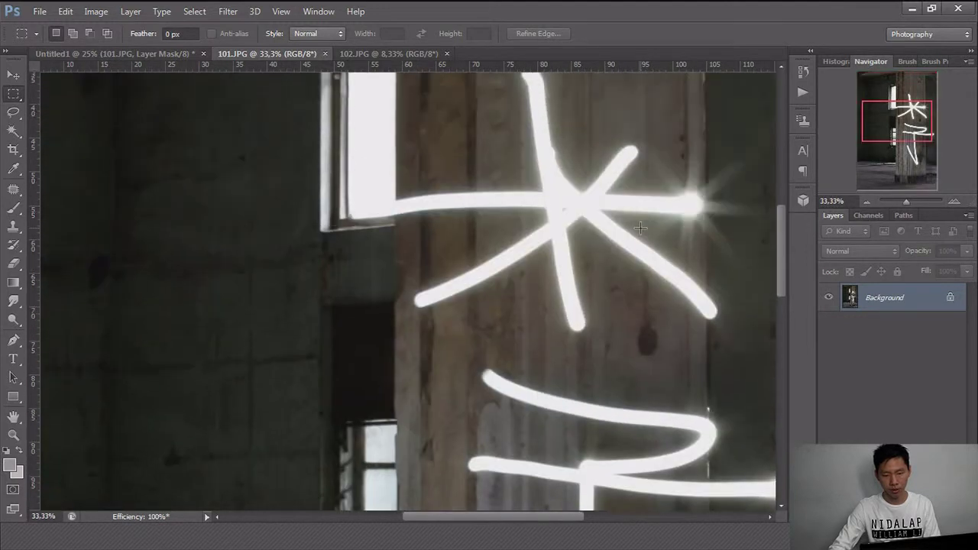
scroll(596, 359, up, 2)
drag(556, 518, 584, 518)
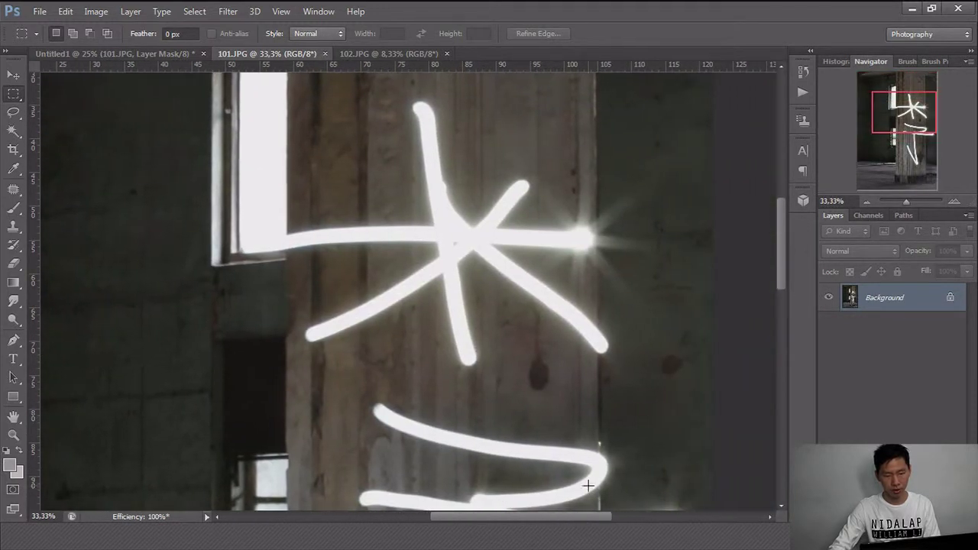
mouse_move(504, 156)
mouse_down()
mouse_move(601, 218)
mouse_move(669, 340)
mouse_up()
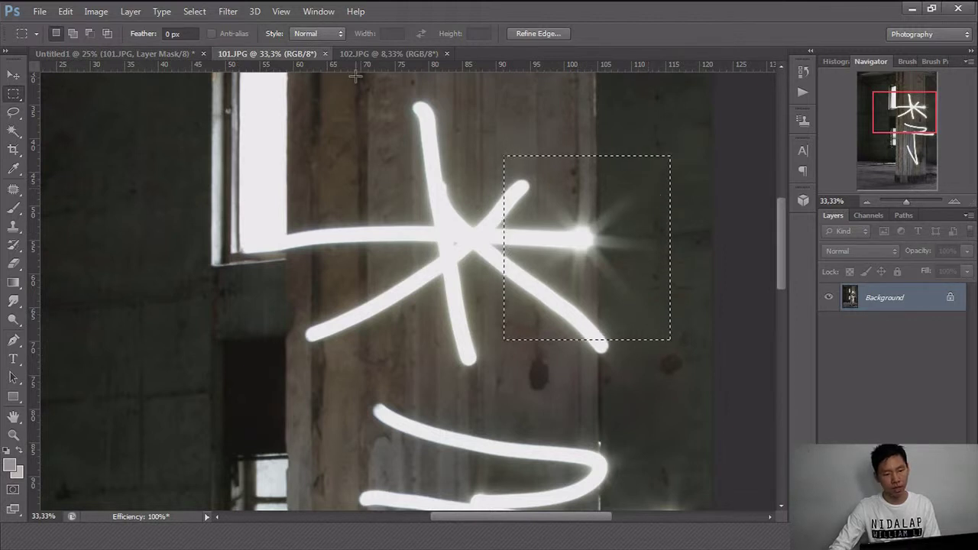
click(405, 54)
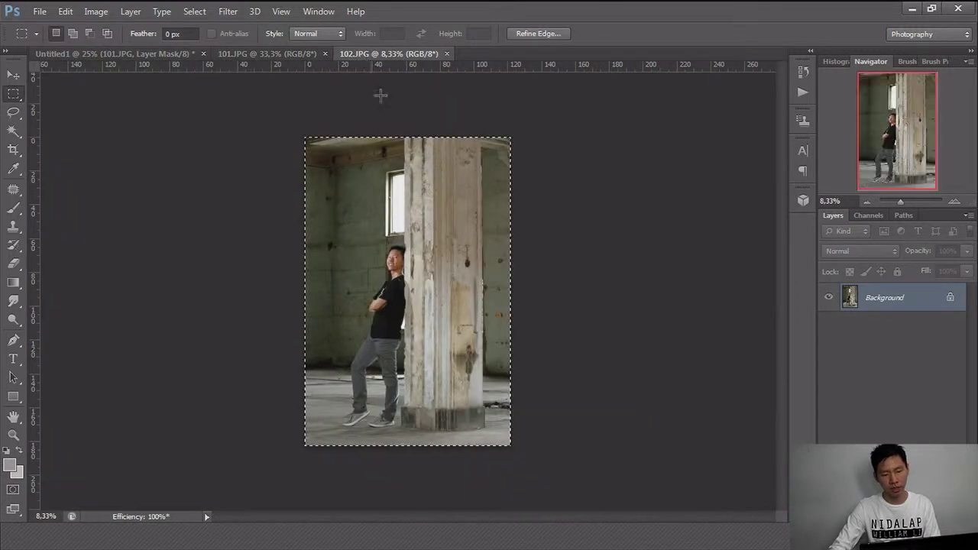
Zoom into 102.JPG, then toggle the 101.JPG layer's visibility in Untitled1 and select Layer 1.
click(954, 201)
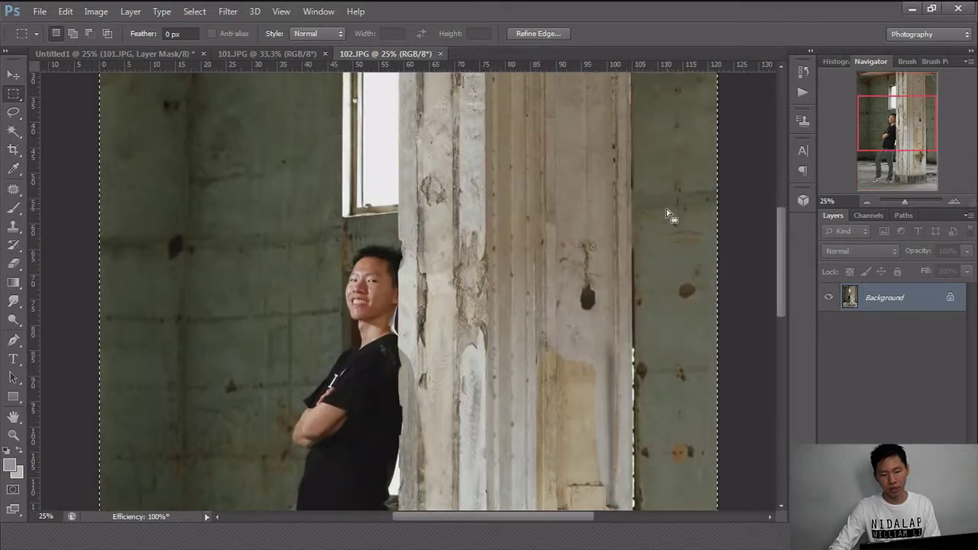
scroll(663, 210, up, 1)
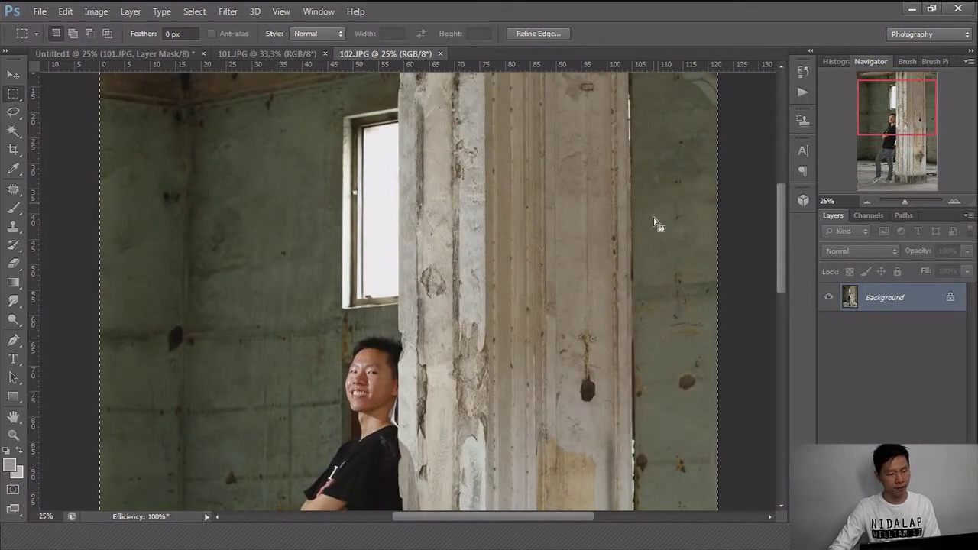
click(151, 55)
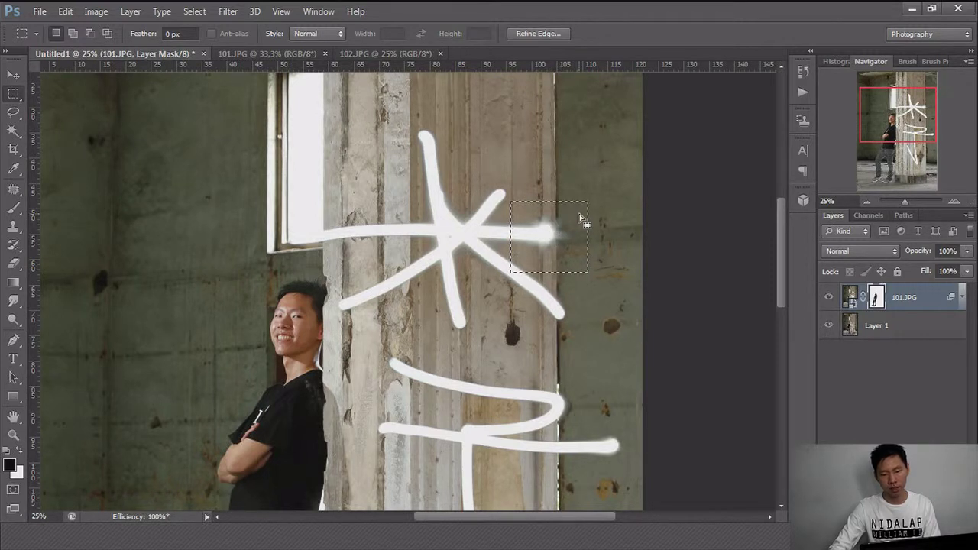
click(828, 297)
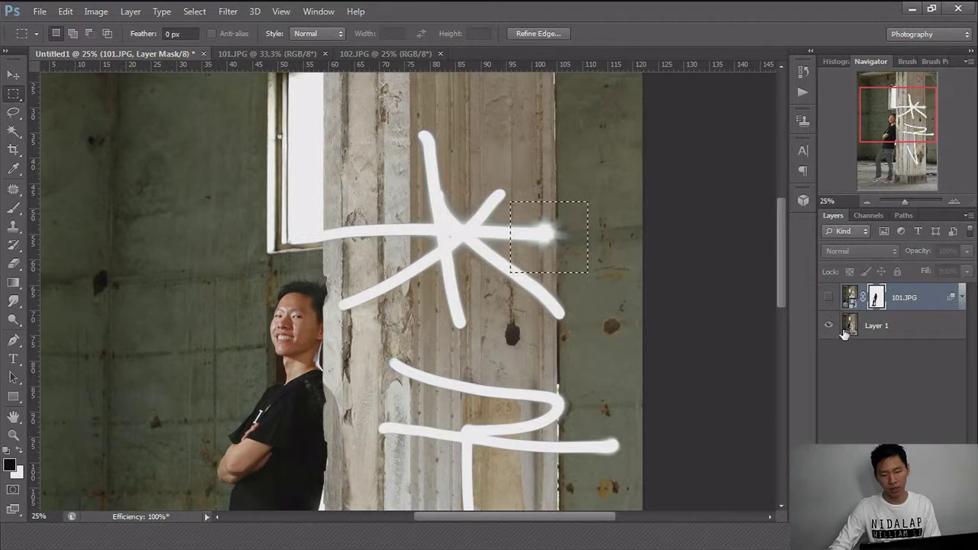
click(853, 327)
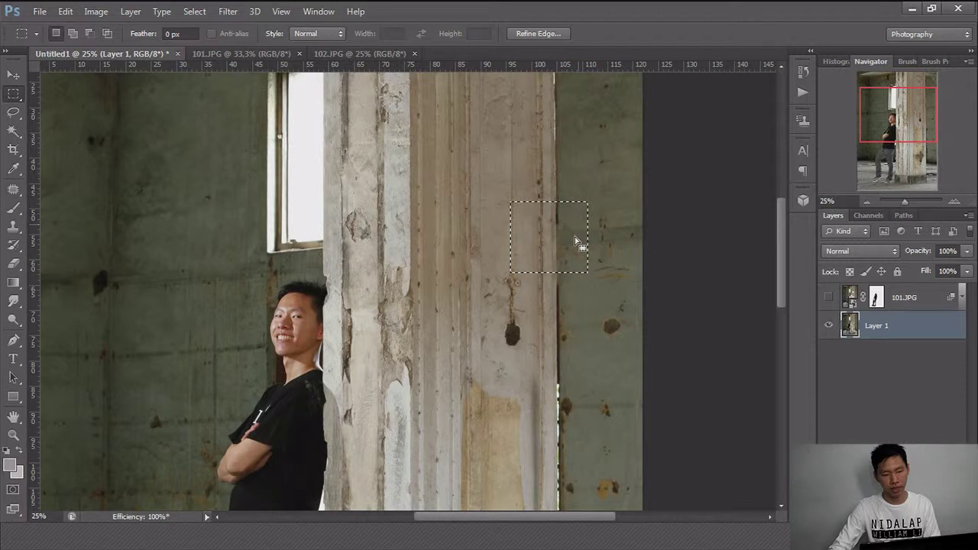
click(831, 297)
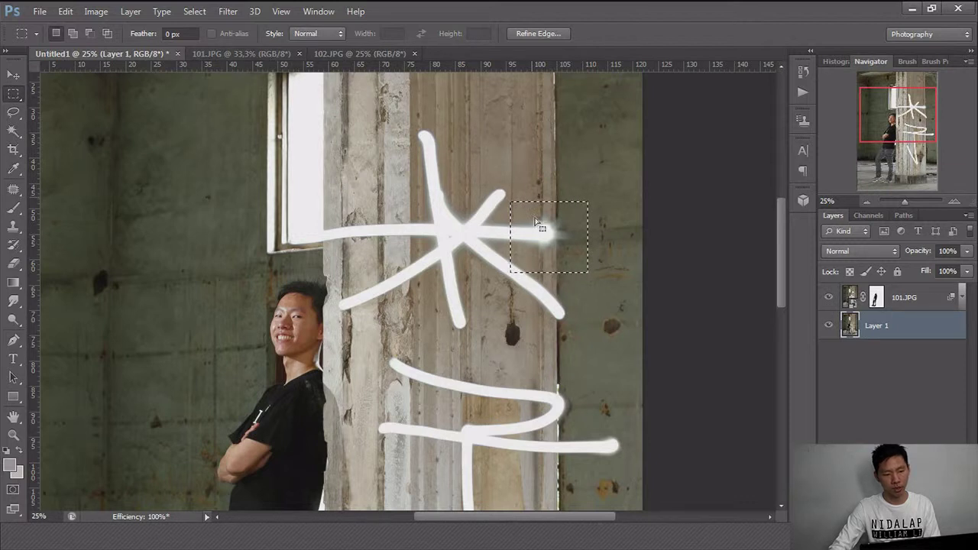
Deselect the marquee in 101.JPG and zoom out to the whole photo.
click(256, 56)
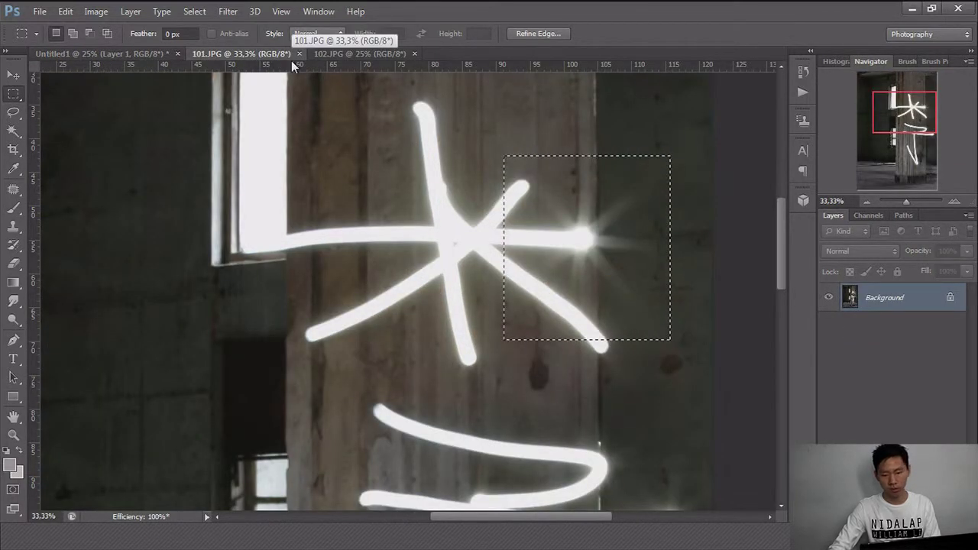
click(346, 250)
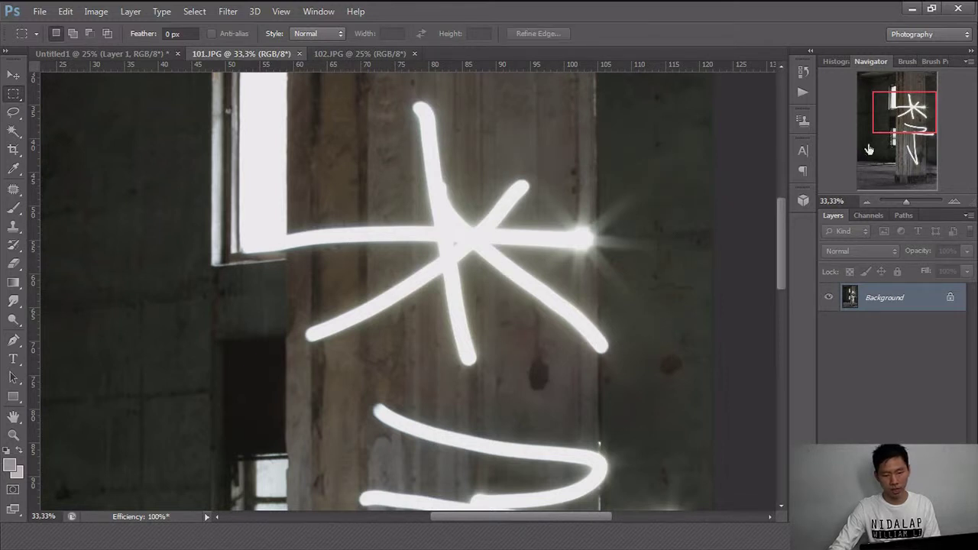
click(869, 201)
click(866, 200)
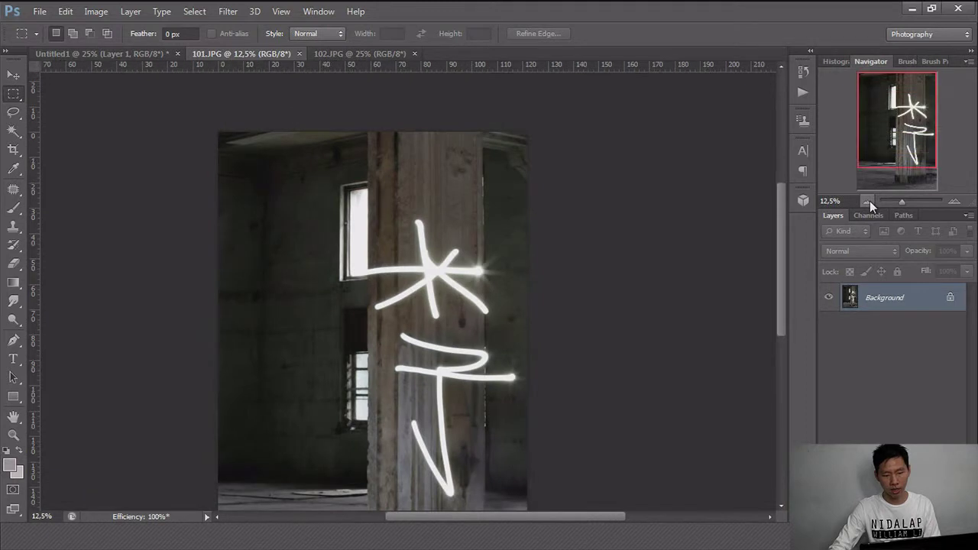
Add a Curves adjustment layer to 101.JPG and lift the curve's midpoint to brighten the photo.
drag(783, 225, 783, 252)
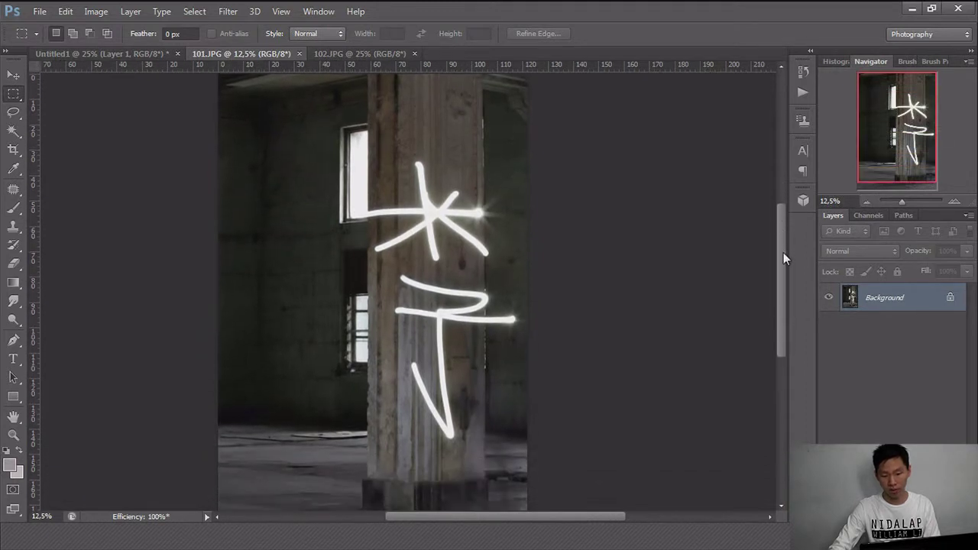
click(890, 448)
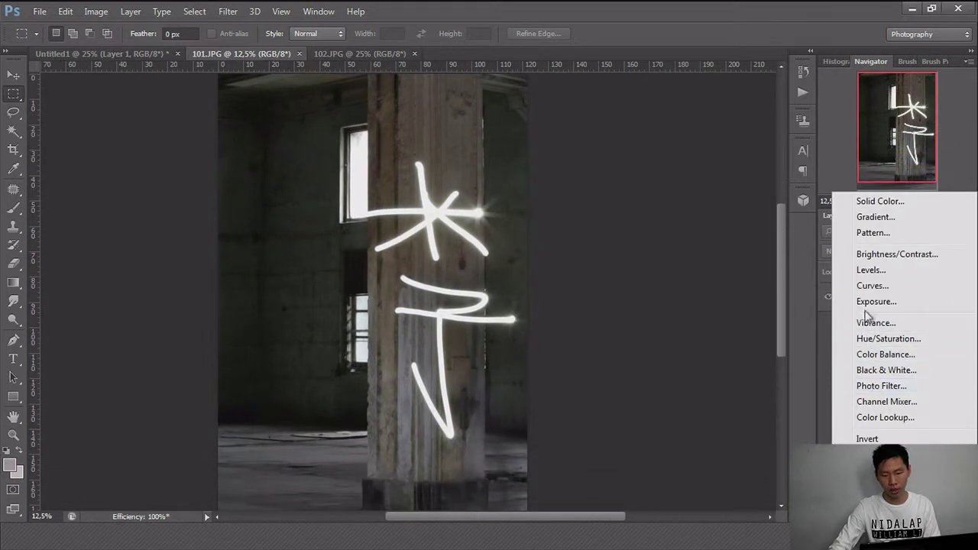
click(875, 287)
drag(728, 197, 731, 177)
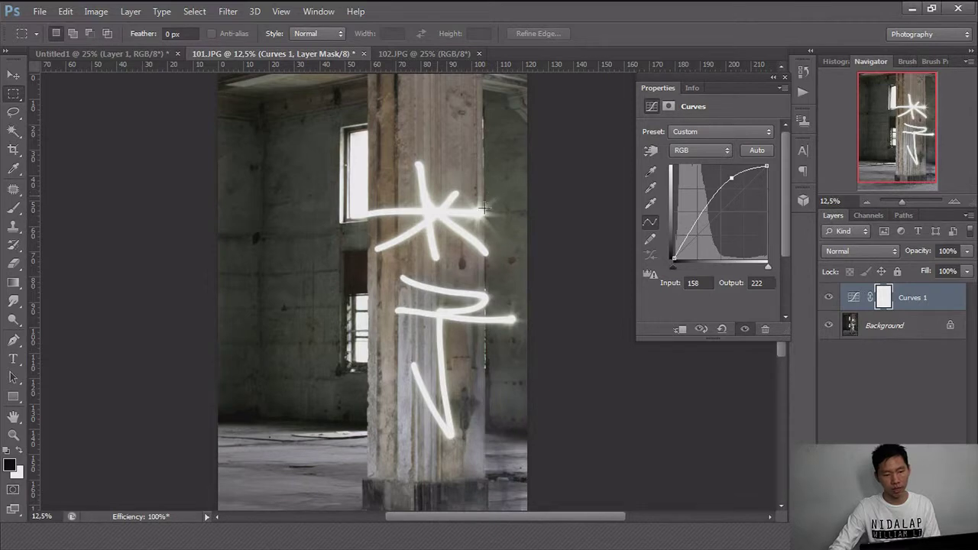
Compare the open documents, close the Curves properties panel, and return to 101.JPG.
click(428, 53)
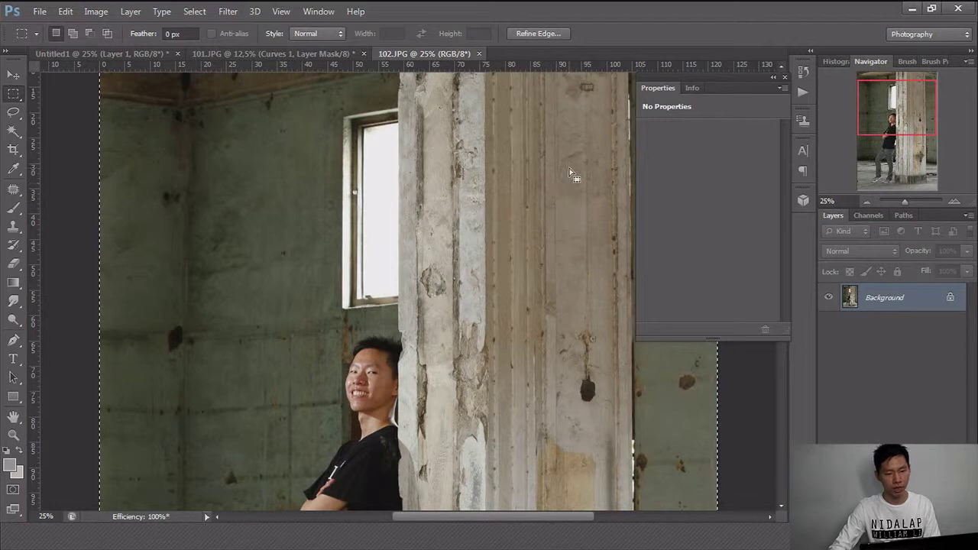
click(324, 55)
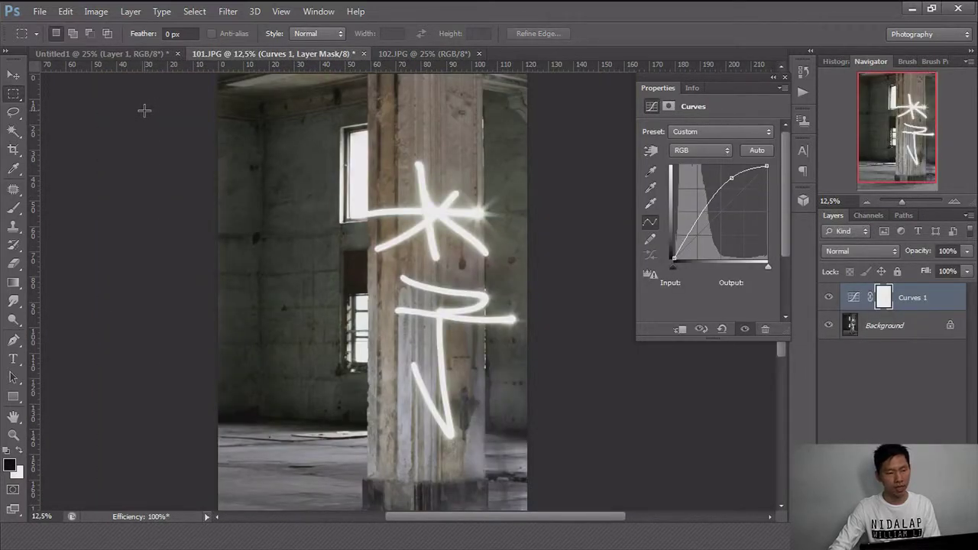
click(146, 55)
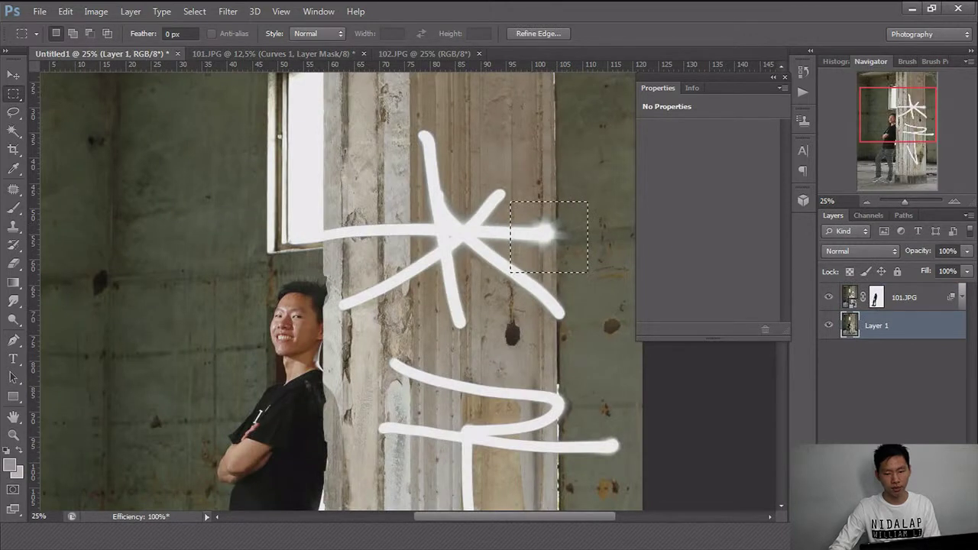
click(783, 79)
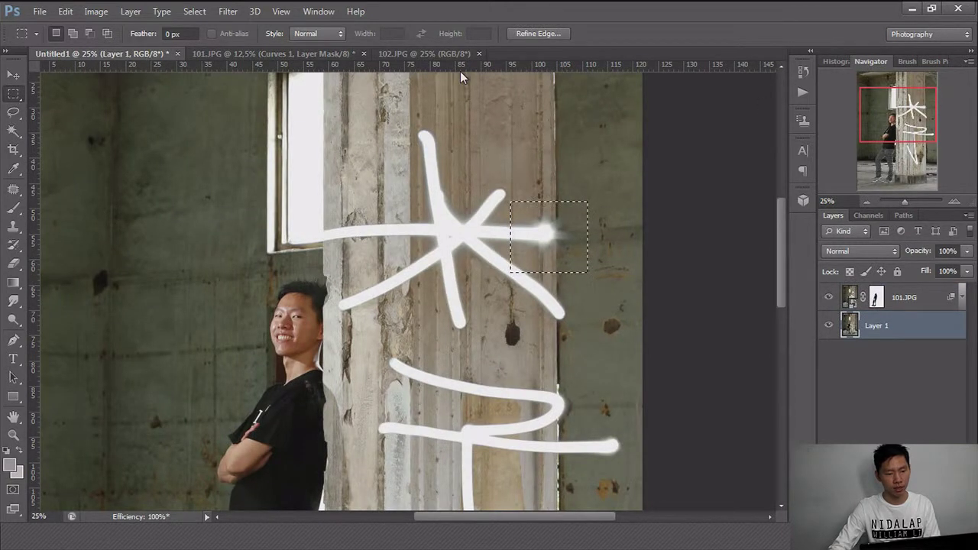
click(264, 55)
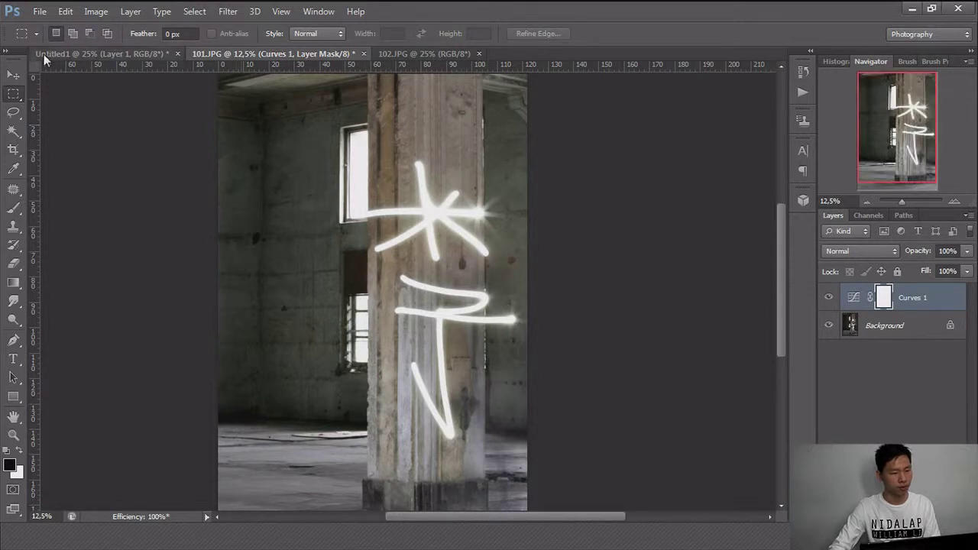
click(39, 13)
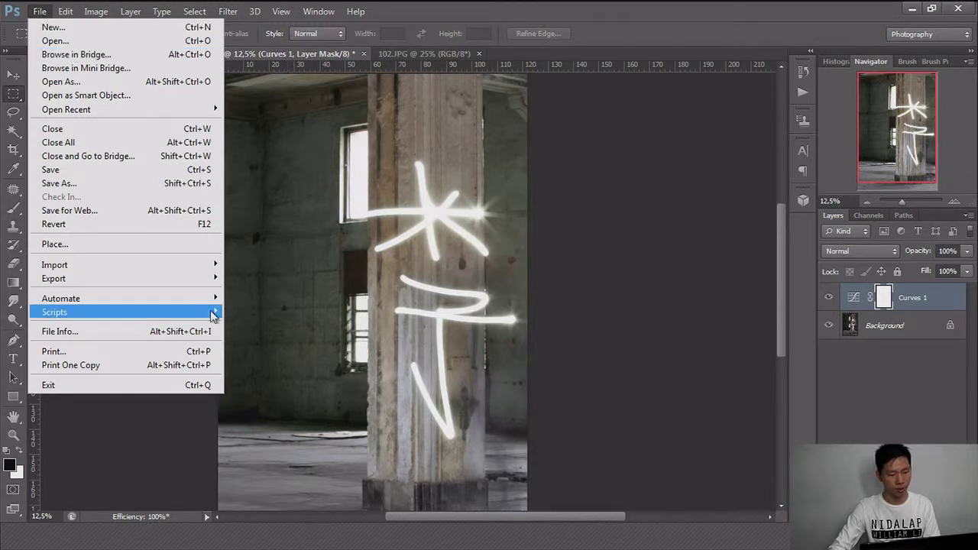
Stack 101a.jpg and 102.JPG in Maximum mode with the Statistics script into a new document.
mouse_move(126, 312)
click(285, 499)
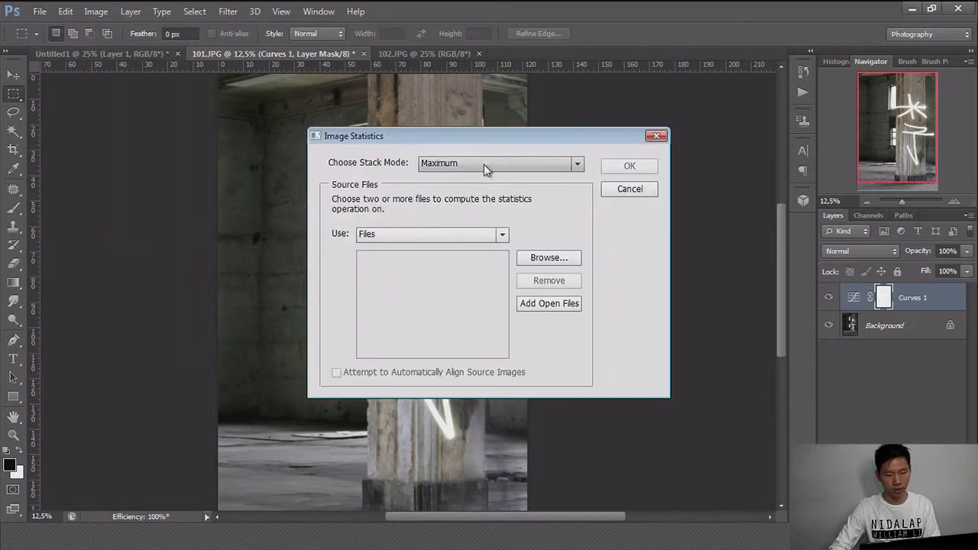
click(535, 257)
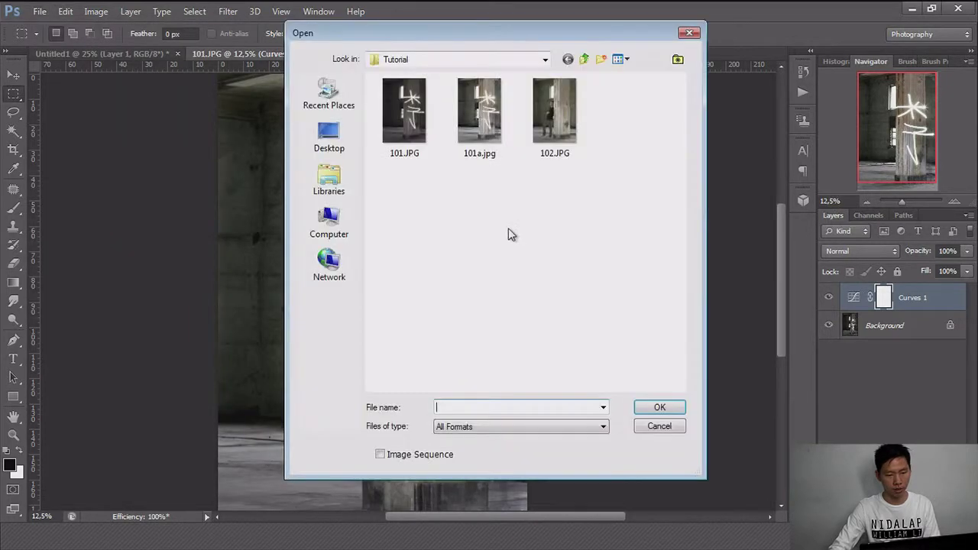
click(470, 121)
ctrl+click(544, 139)
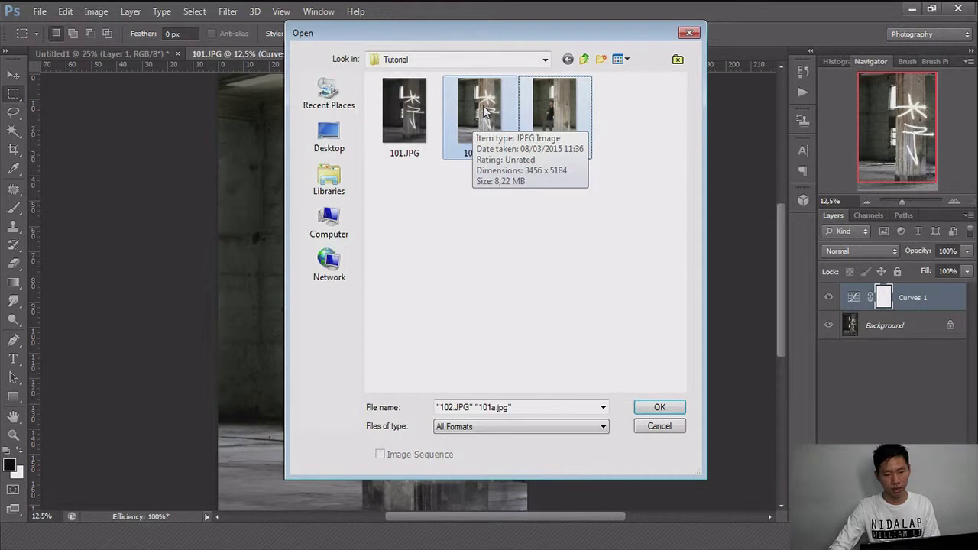
click(658, 407)
click(623, 168)
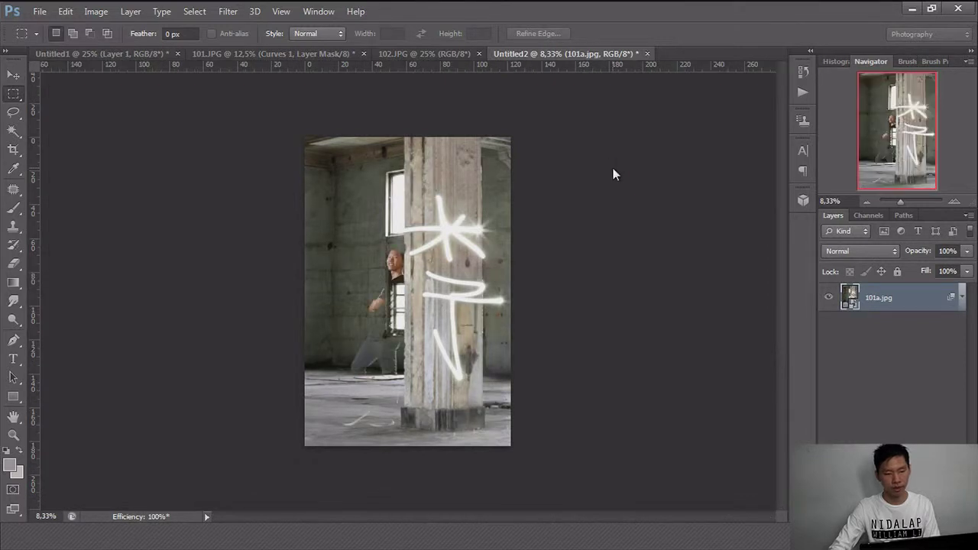
Place the Untitled2 tab beside Untitled1, fit both images to the window, and compare them.
drag(506, 56, 197, 54)
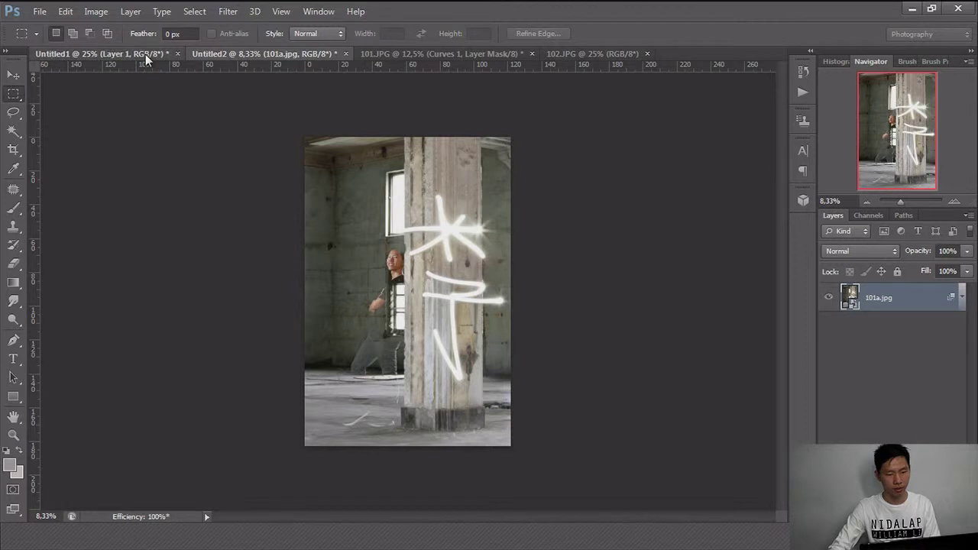
click(146, 54)
click(13, 416)
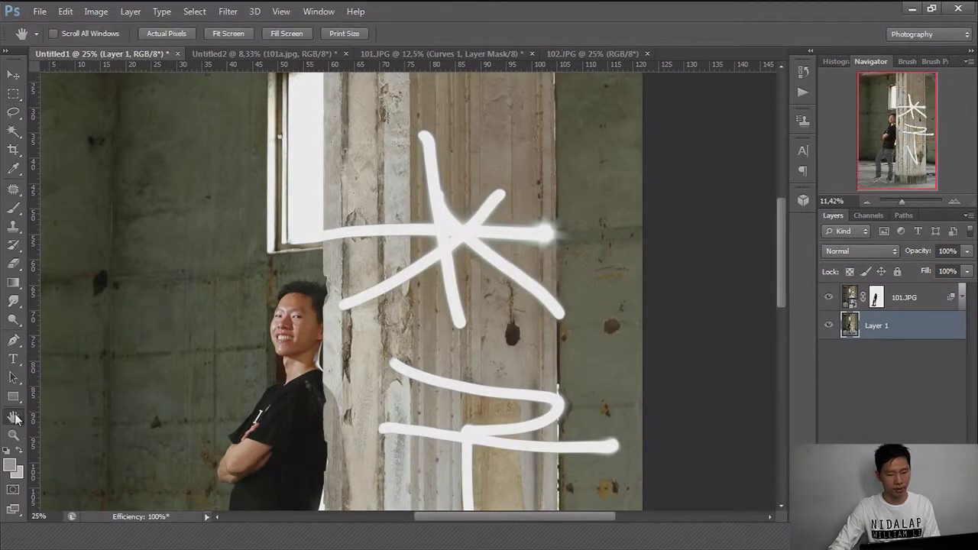
click(227, 33)
click(270, 53)
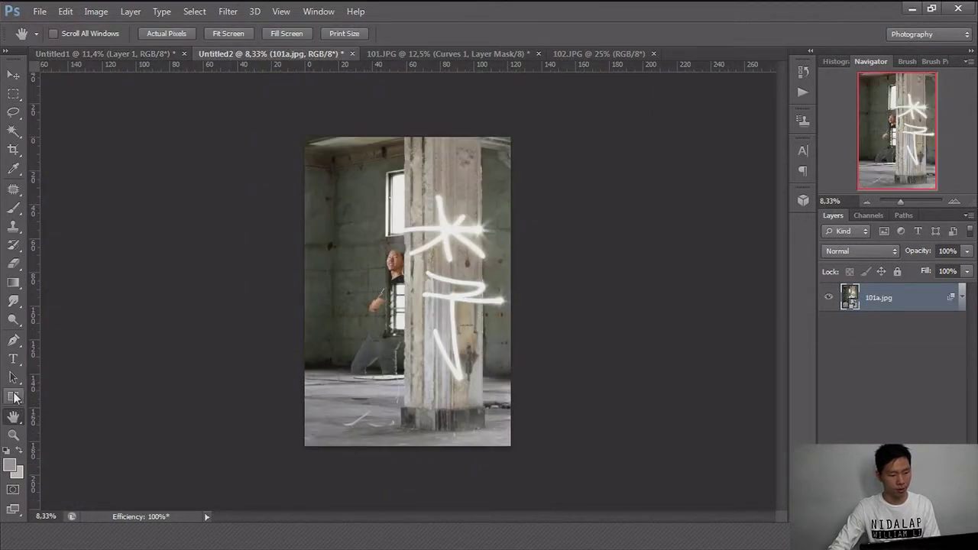
double_click(16, 416)
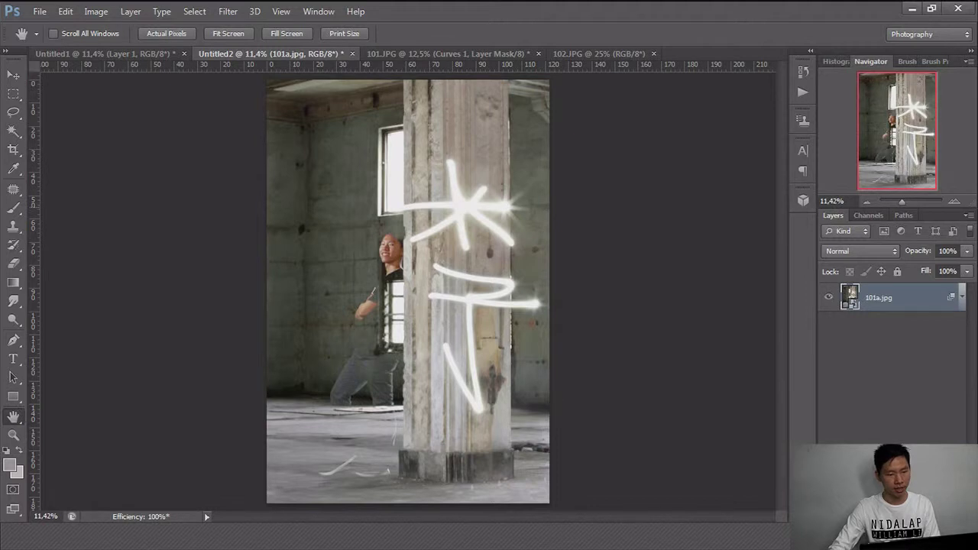
click(181, 55)
click(225, 55)
click(107, 54)
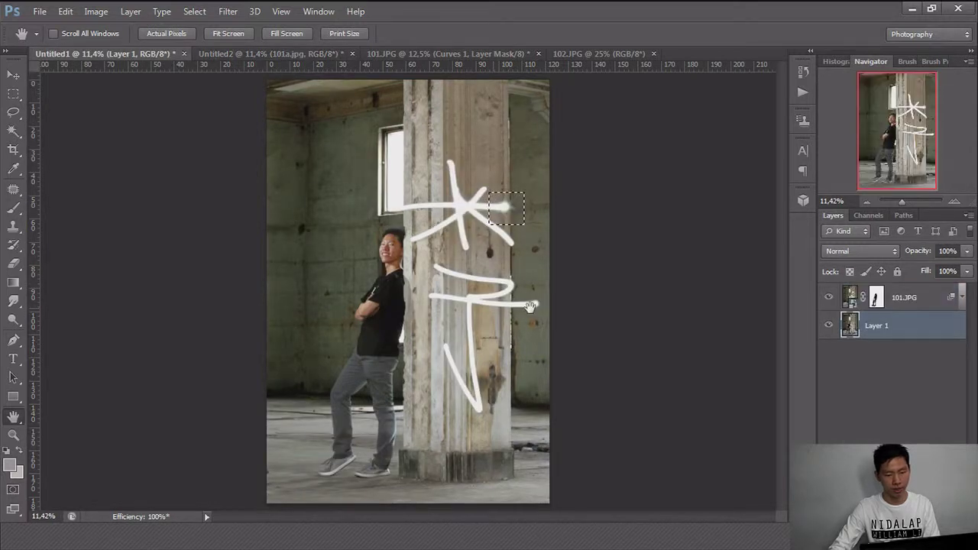
click(271, 53)
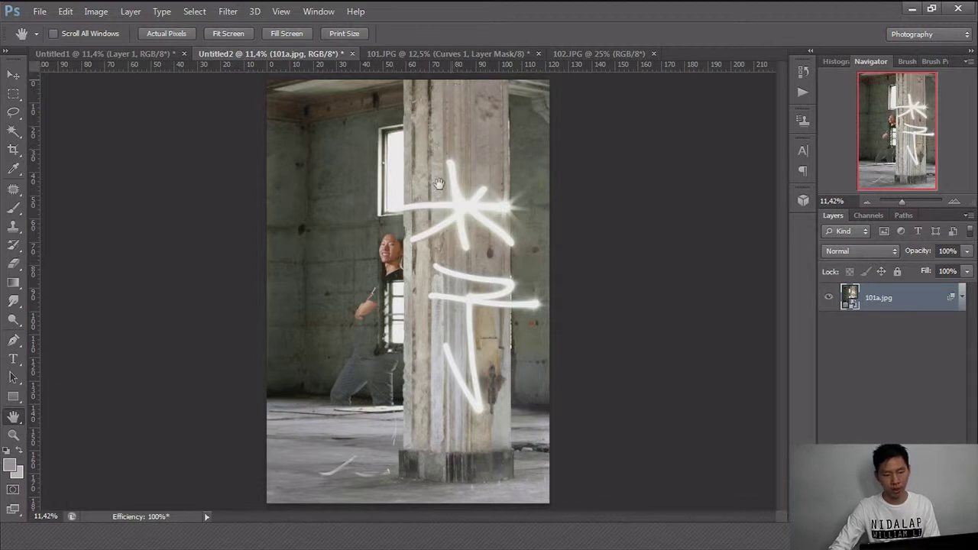
Paste the 102.JPG photo of the man into Untitled2 as a new Layer 1.
click(473, 55)
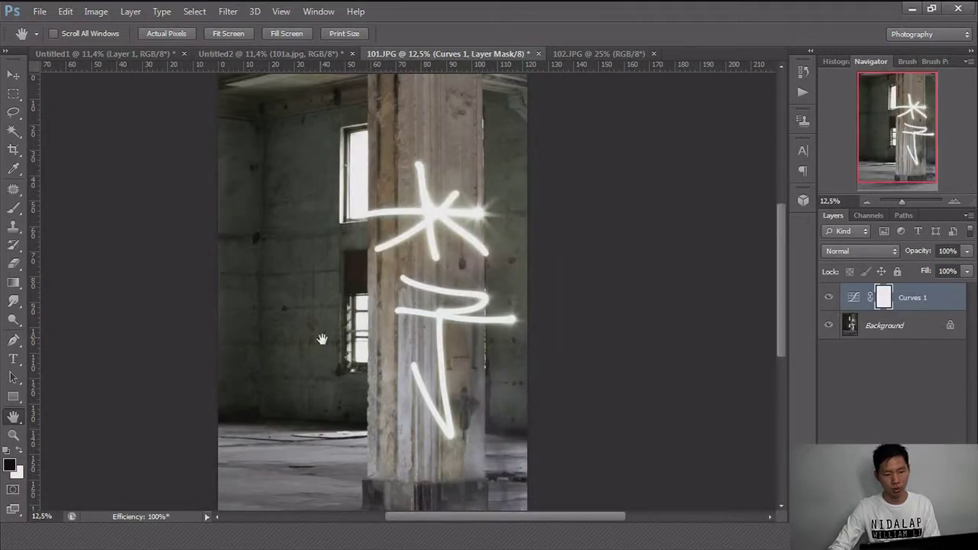
click(573, 52)
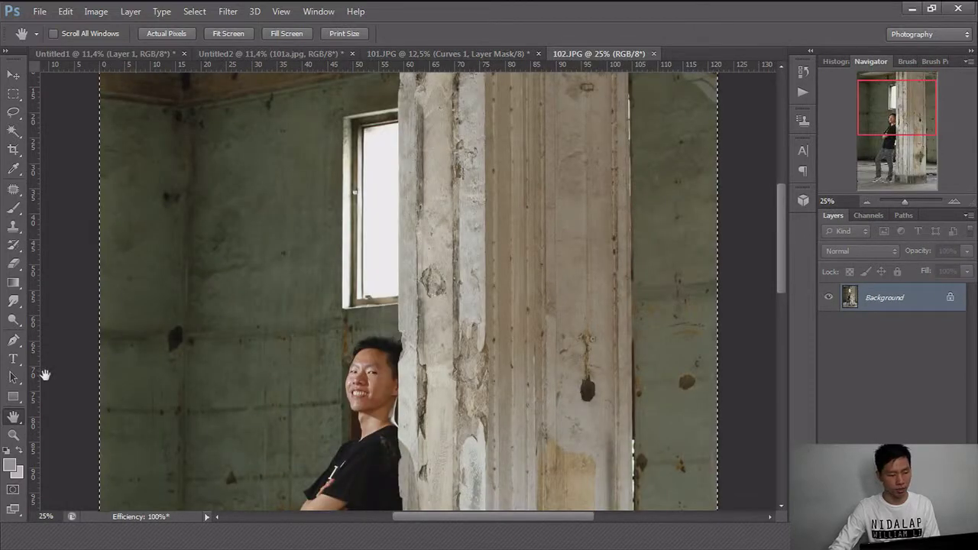
double_click(14, 417)
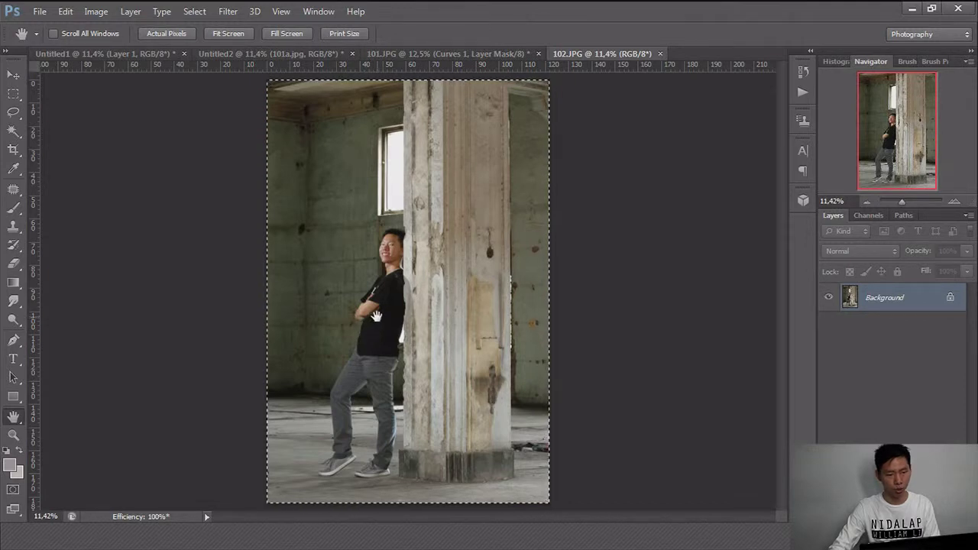
click(280, 53)
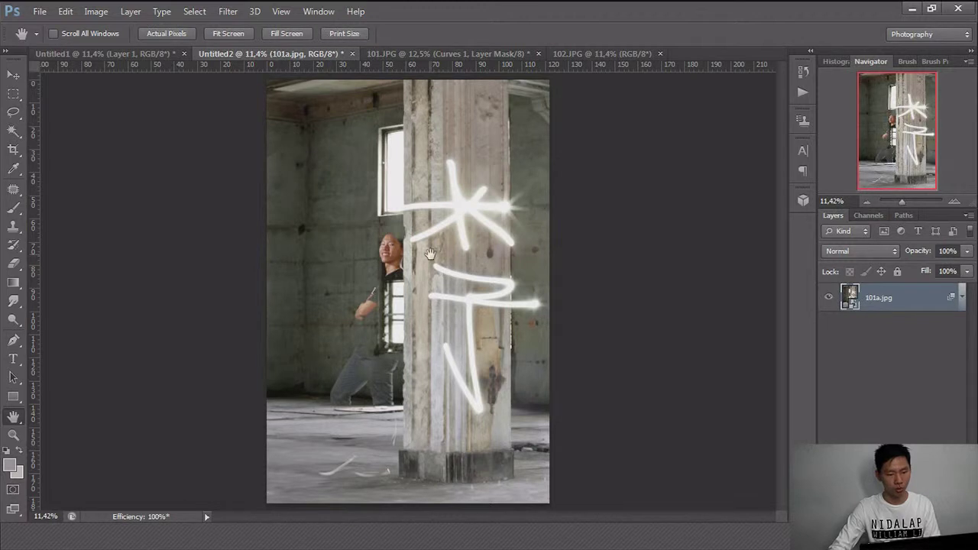
click(584, 54)
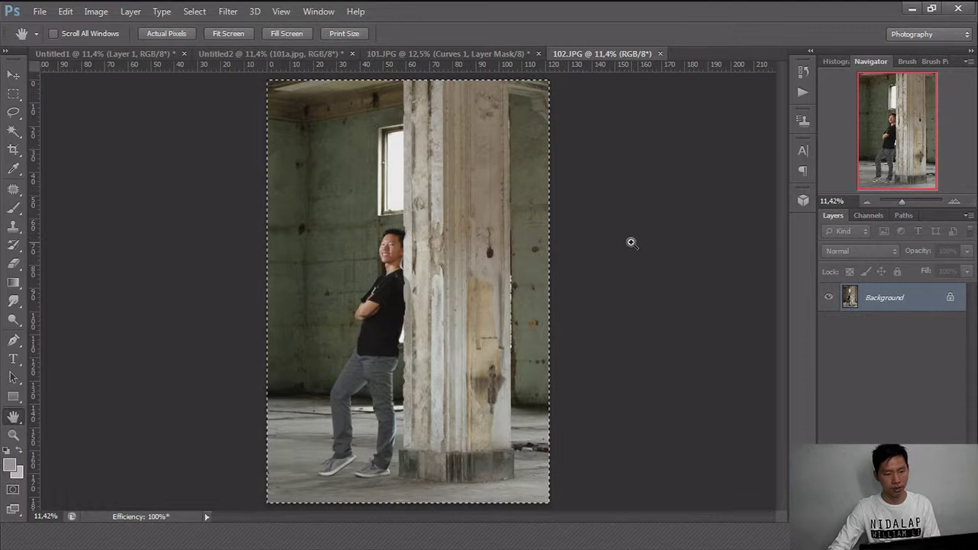
click(328, 58)
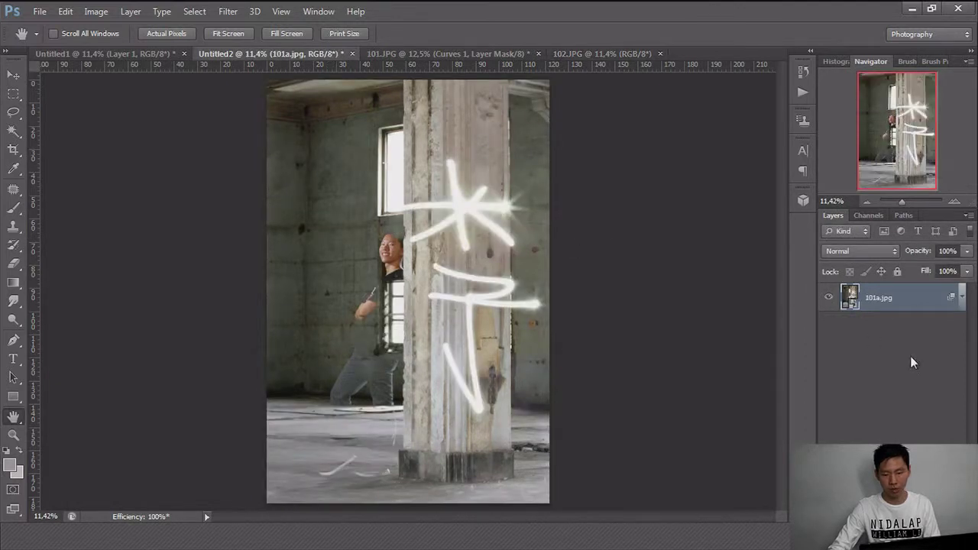
key(ctrl+v)
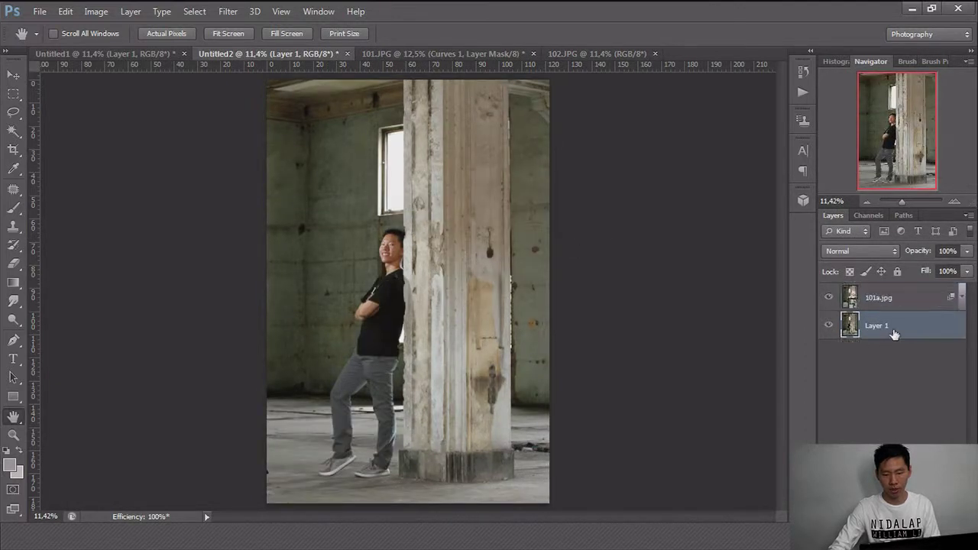
Move the 101a.jpg light-painting layer above Layer 1 and give it a layer mask.
drag(890, 328, 890, 304)
click(888, 300)
click(886, 524)
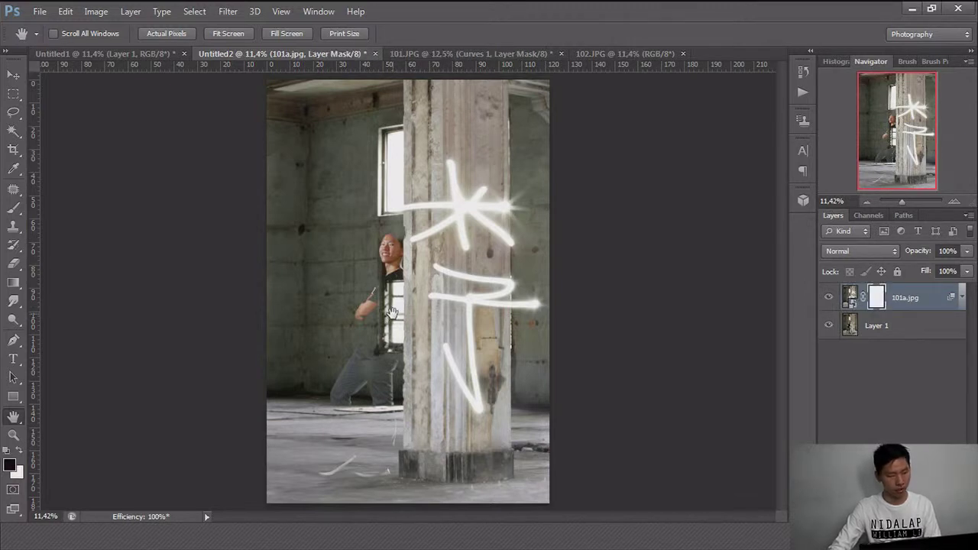
key(b)
Paint black on the mask over the man's arms, face, shirt, leg and shoe so he shows solidly.
drag(386, 294, 386, 271)
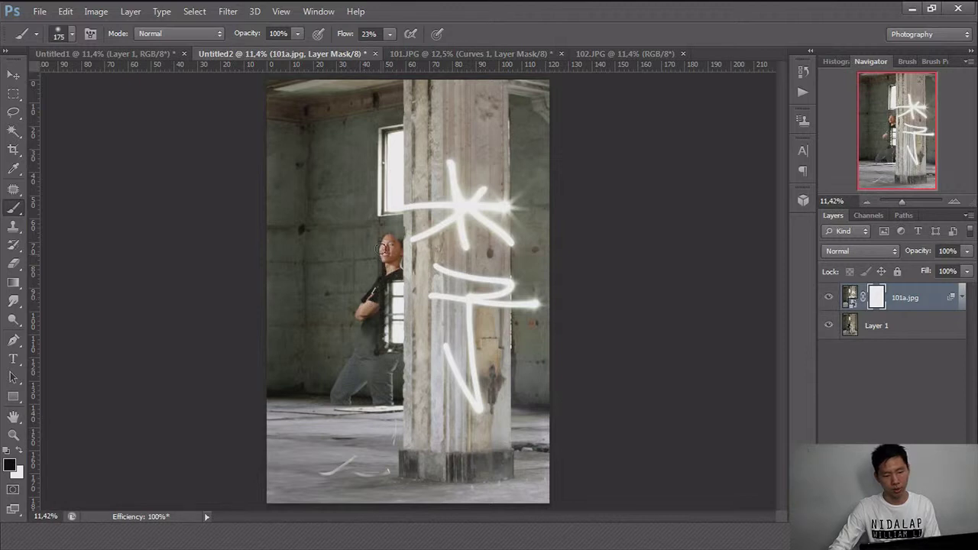
drag(382, 248, 404, 235)
mouse_move(401, 269)
mouse_down()
mouse_move(385, 342)
mouse_move(405, 335)
mouse_move(357, 324)
mouse_up()
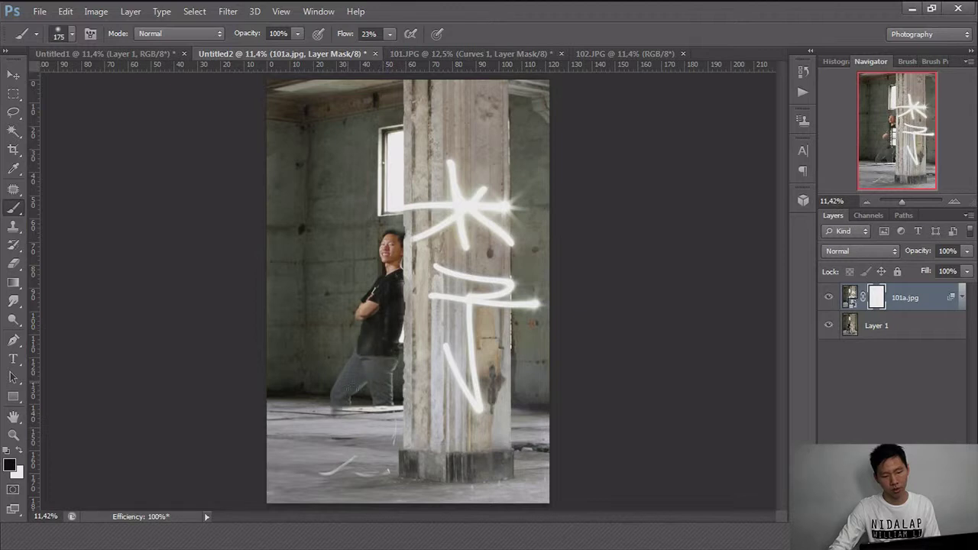
drag(377, 334, 403, 294)
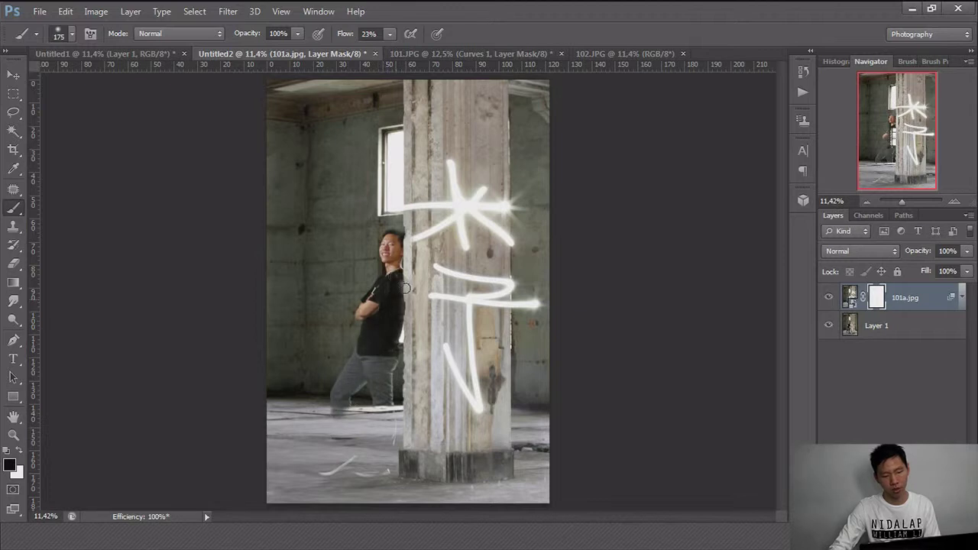
mouse_move(391, 409)
mouse_down()
mouse_move(382, 474)
mouse_move(383, 435)
mouse_move(370, 421)
mouse_move(345, 463)
mouse_move(328, 467)
mouse_move(348, 447)
mouse_move(328, 416)
mouse_move(336, 426)
mouse_up()
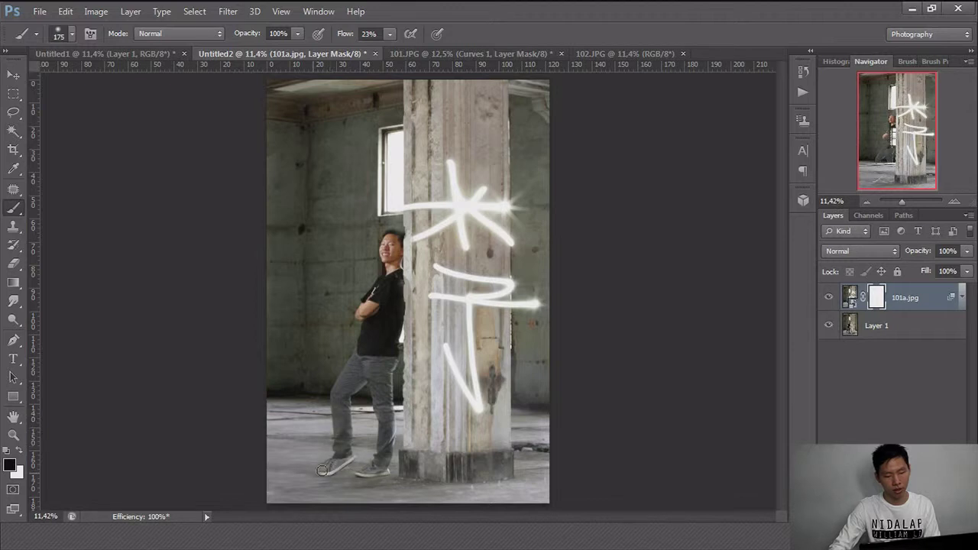
drag(393, 421, 368, 477)
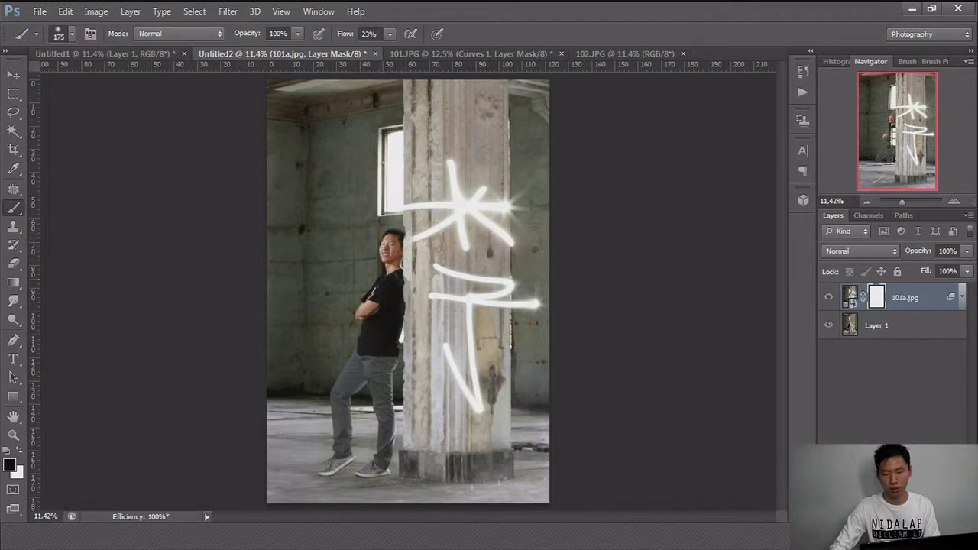
click(953, 202)
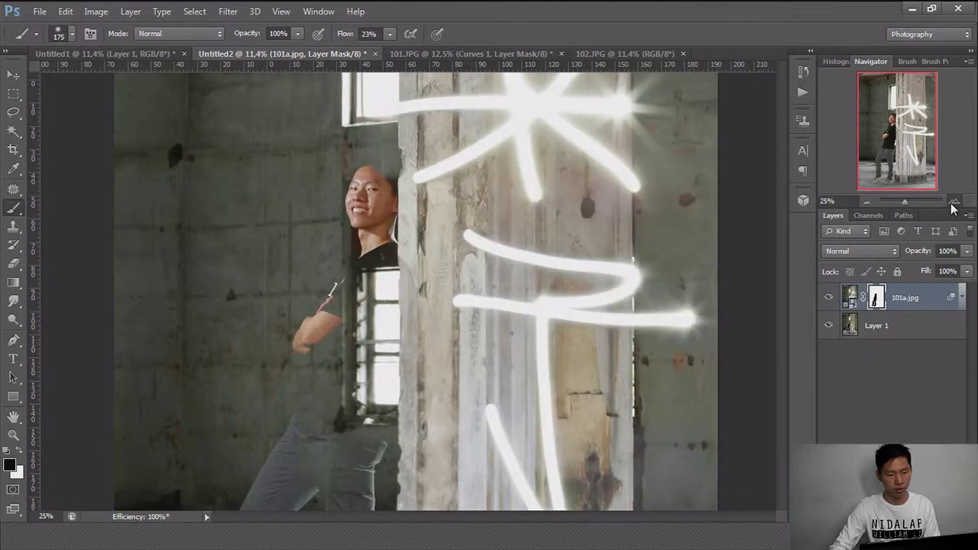
click(954, 201)
scroll(410, 244, down, 1)
scroll(410, 250, down, 3)
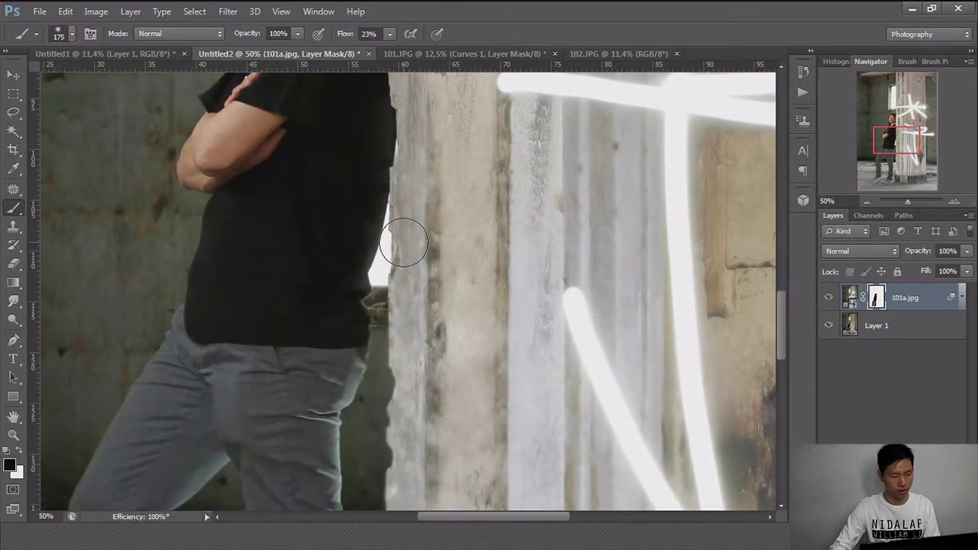
scroll(399, 245, down, 3)
scroll(399, 234, down, 3)
scroll(393, 234, down, 2)
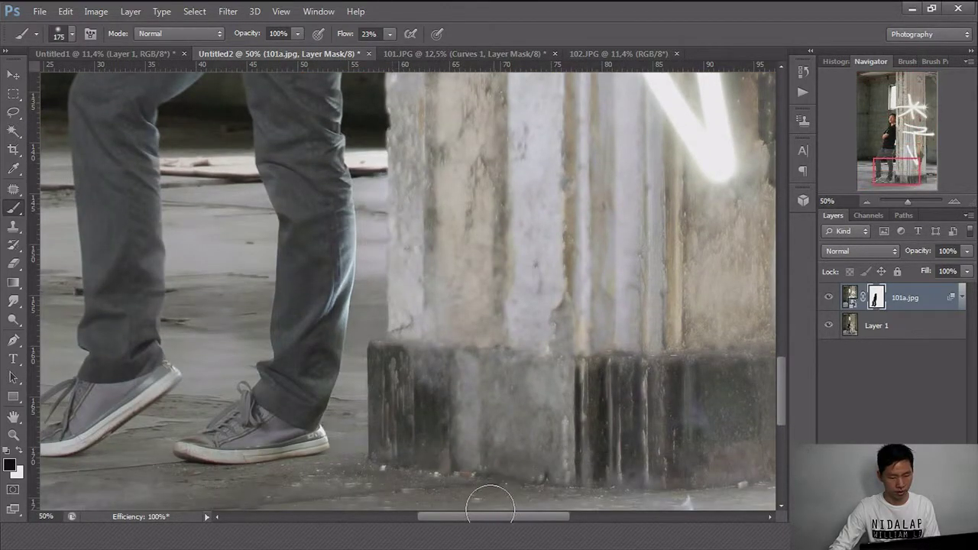
scroll(476, 497, left, 4)
scroll(451, 473, up, 1)
scroll(441, 467, up, 3)
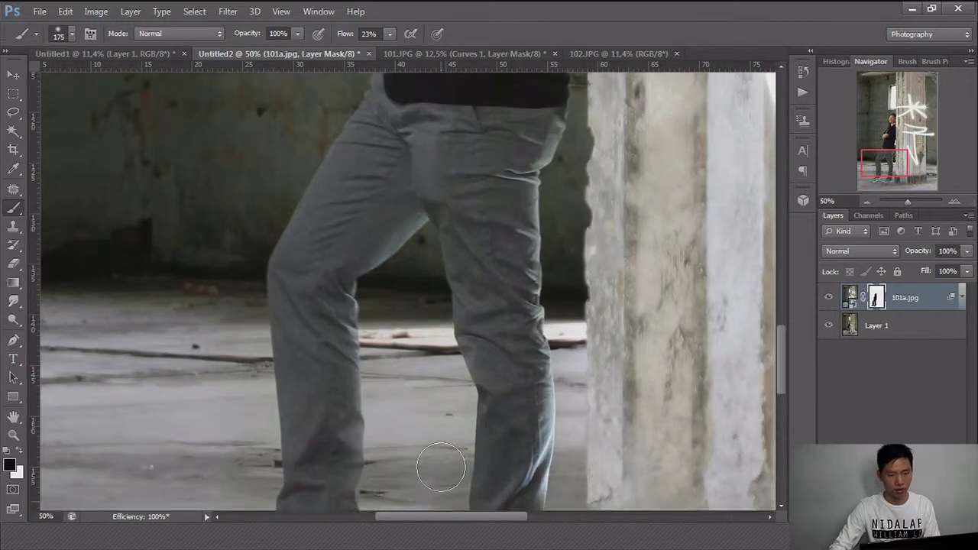
scroll(438, 469, up, 3)
scroll(437, 470, up, 3)
scroll(436, 472, up, 3)
scroll(436, 472, up, 3)
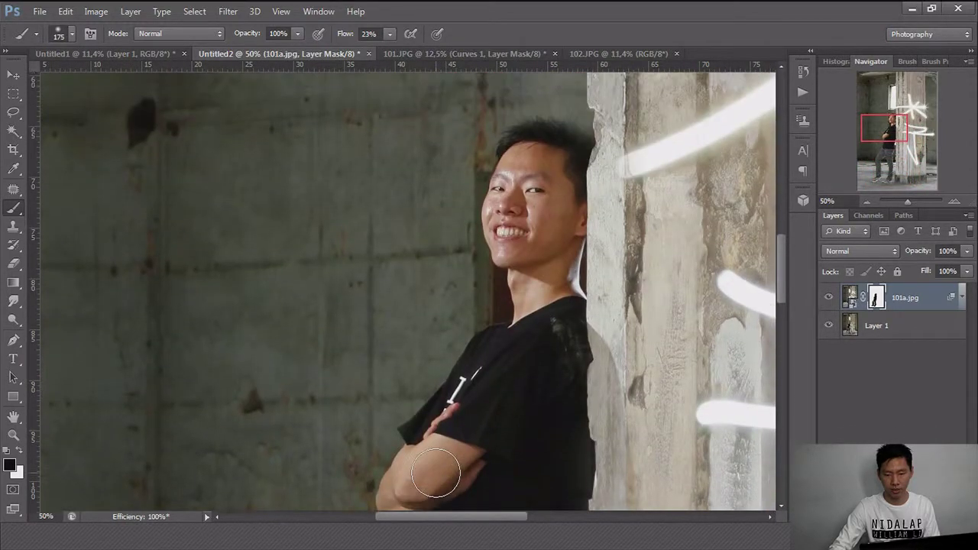
double_click(13, 416)
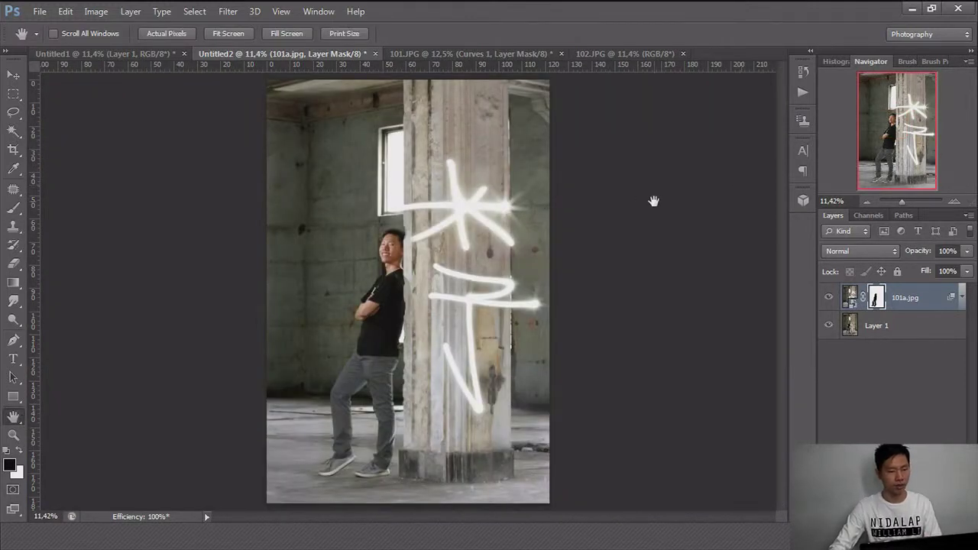
click(115, 54)
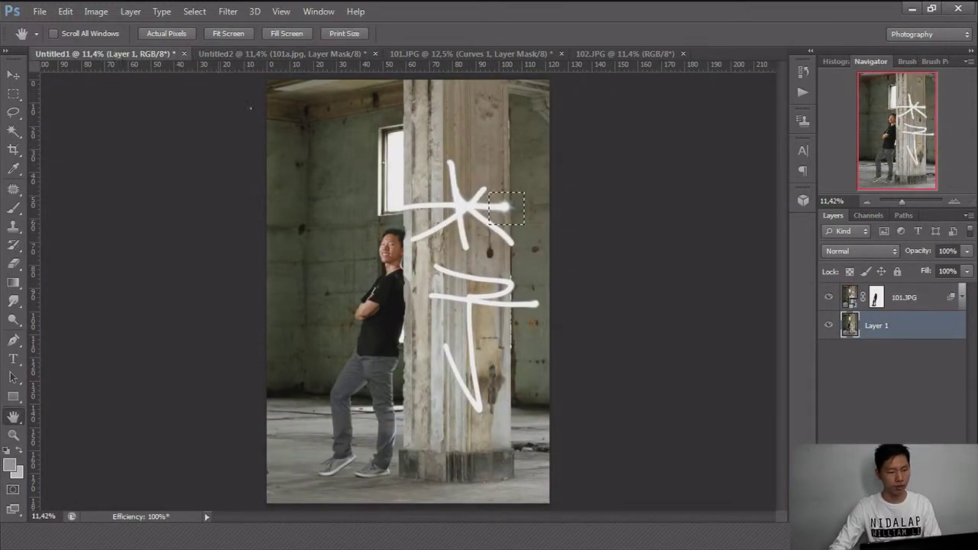
key(m)
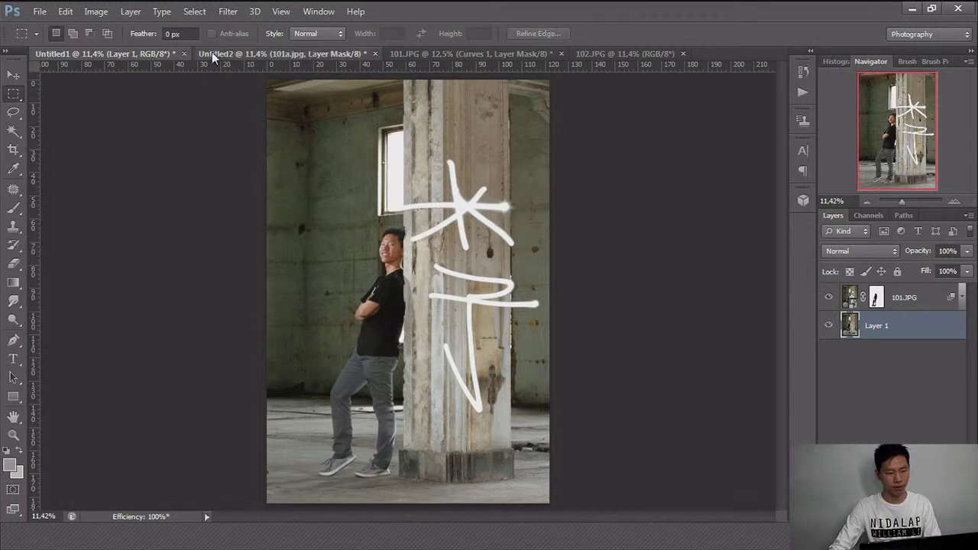
click(211, 52)
click(139, 52)
click(227, 53)
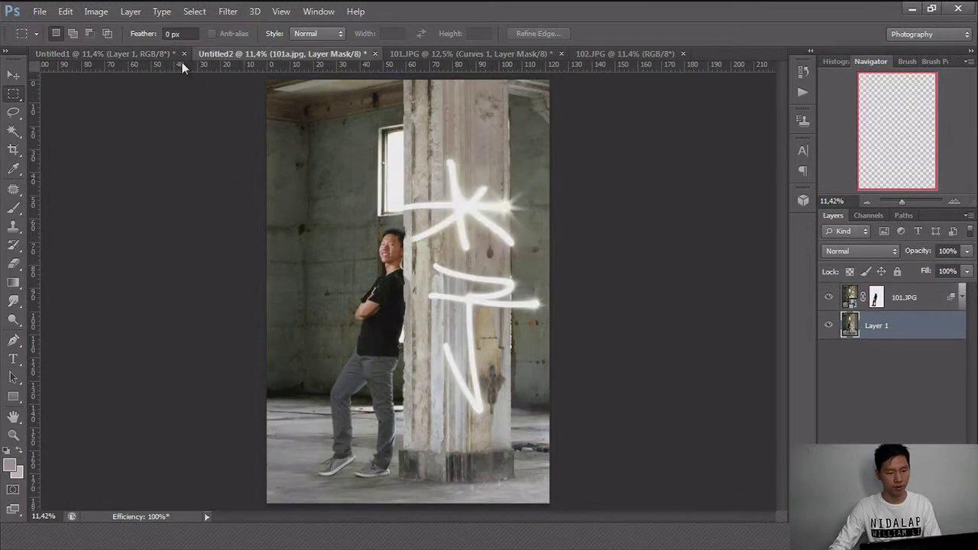
click(133, 55)
click(236, 55)
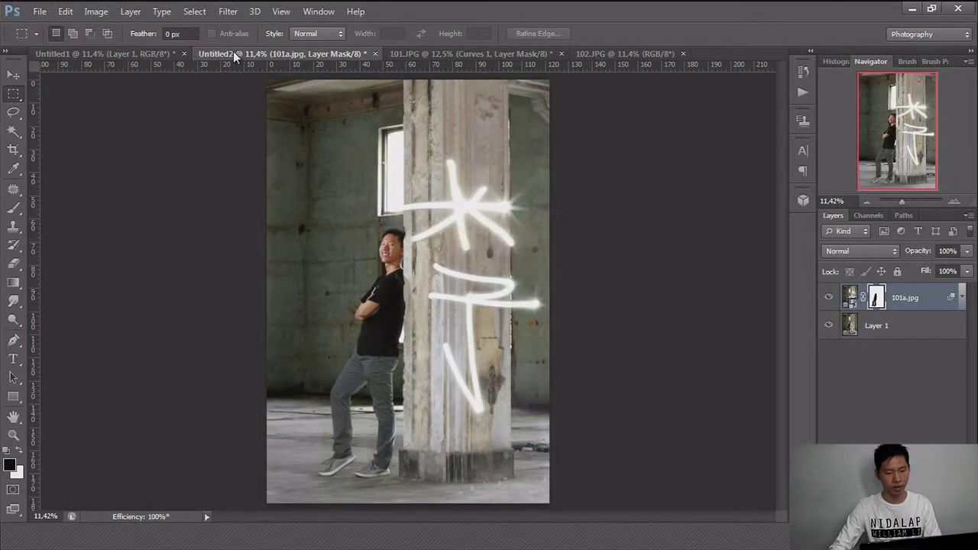
click(471, 56)
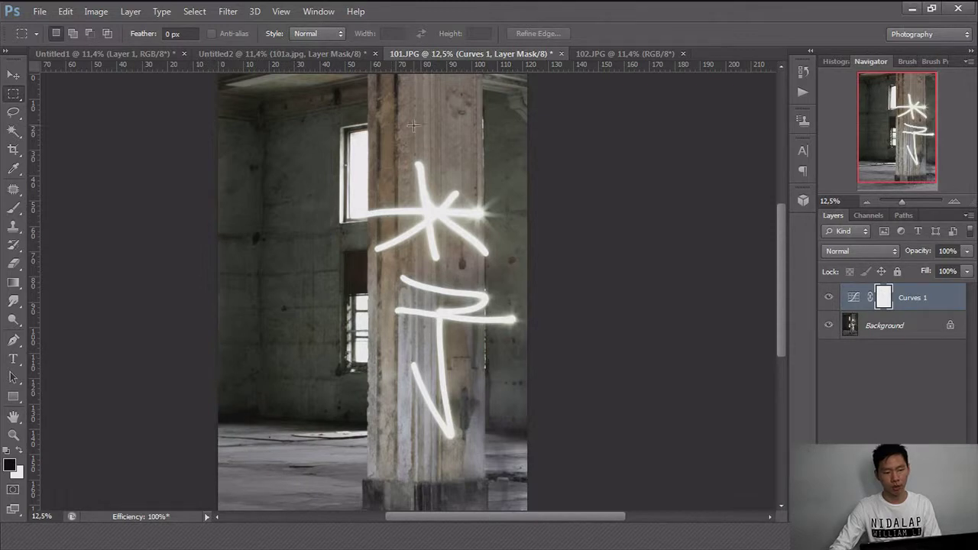
click(304, 54)
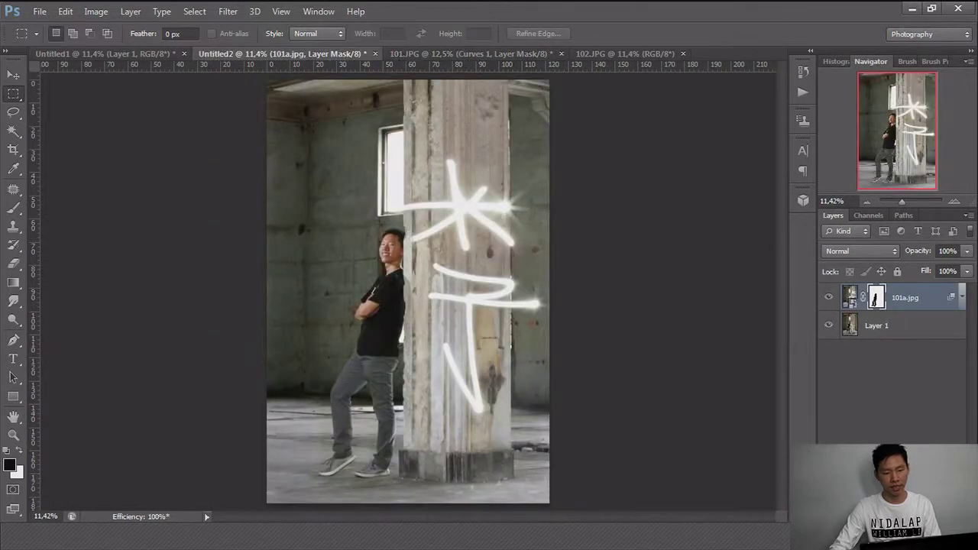